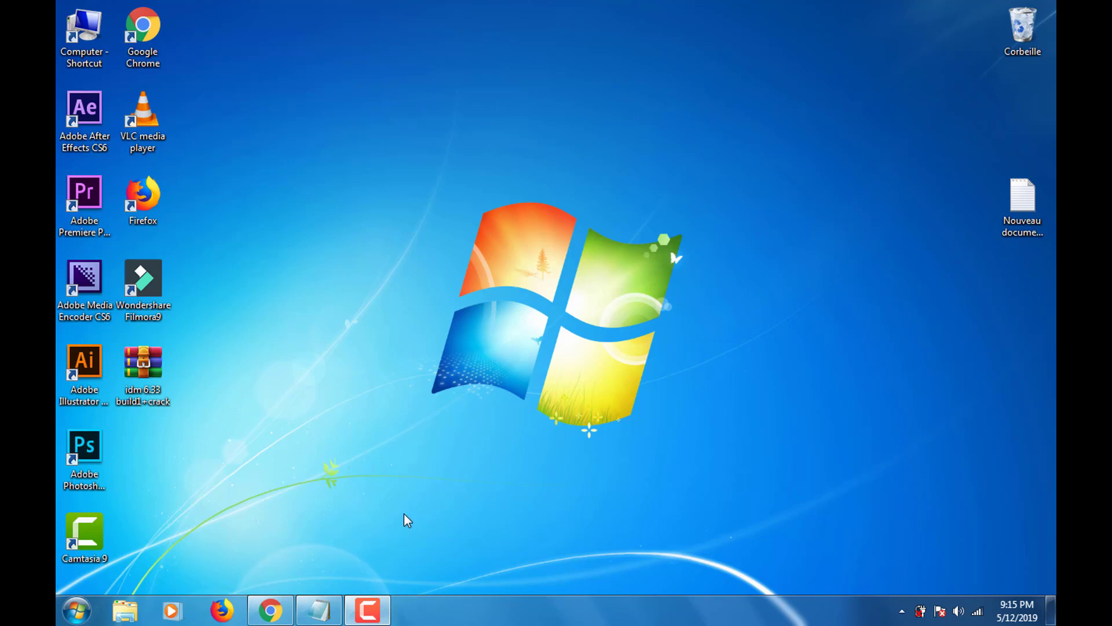
left_click(364, 564)
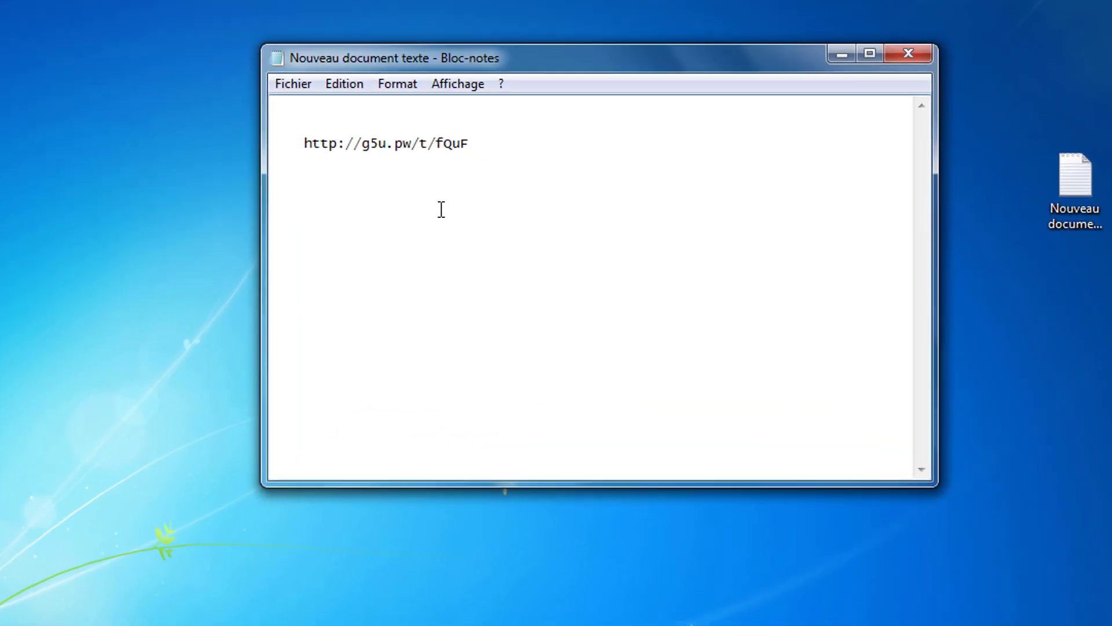
left_click_drag(433, 133, 259, 134)
right_click(260, 134)
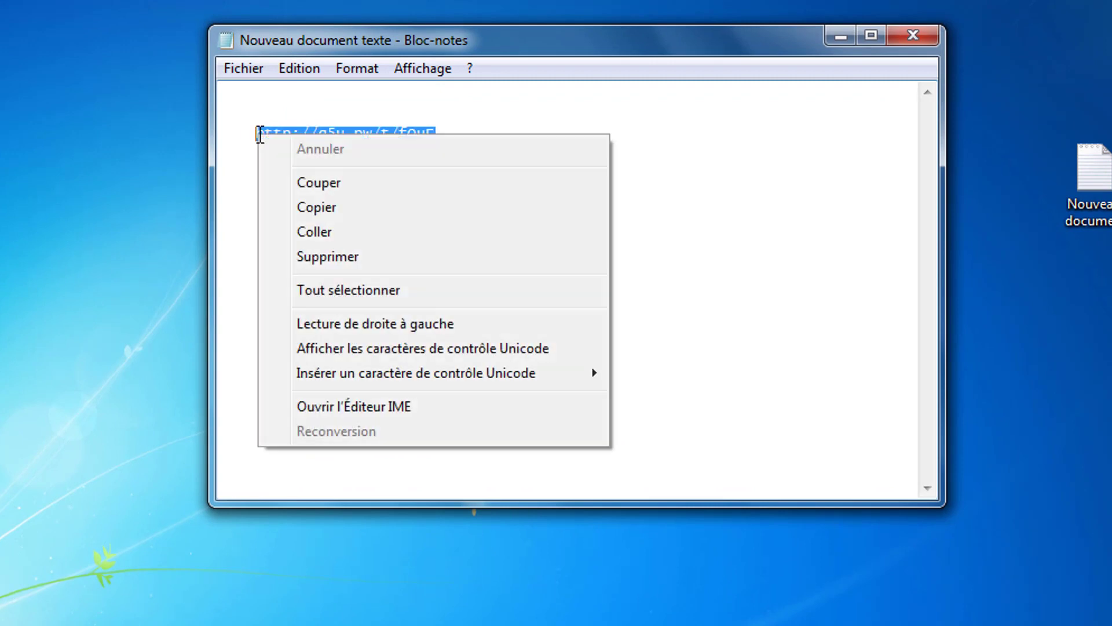
left_click(316, 208)
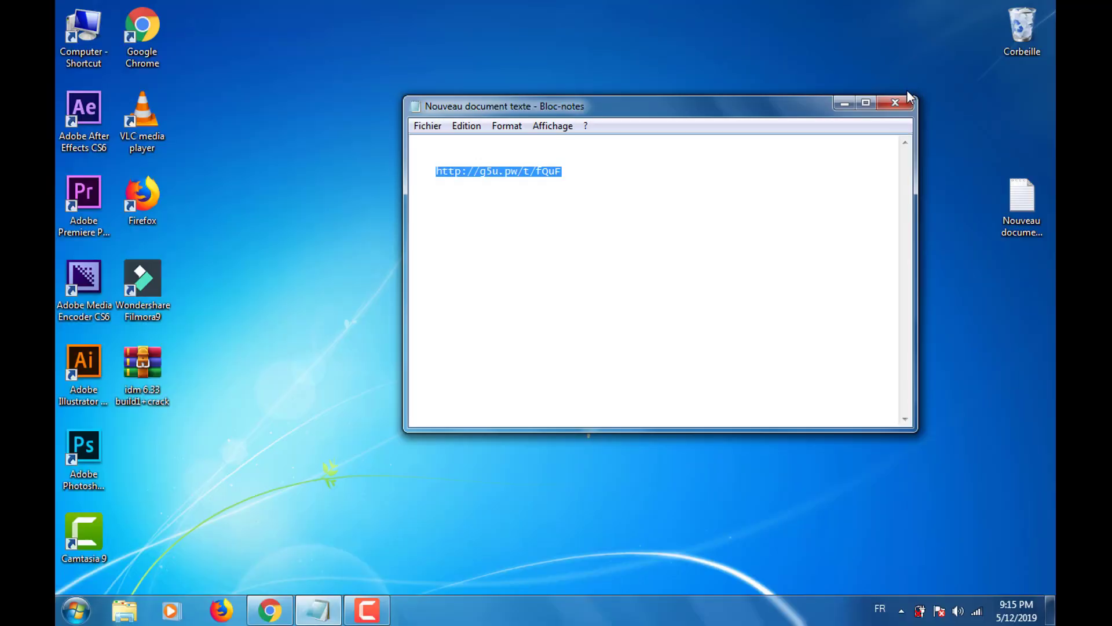
left_click(844, 104)
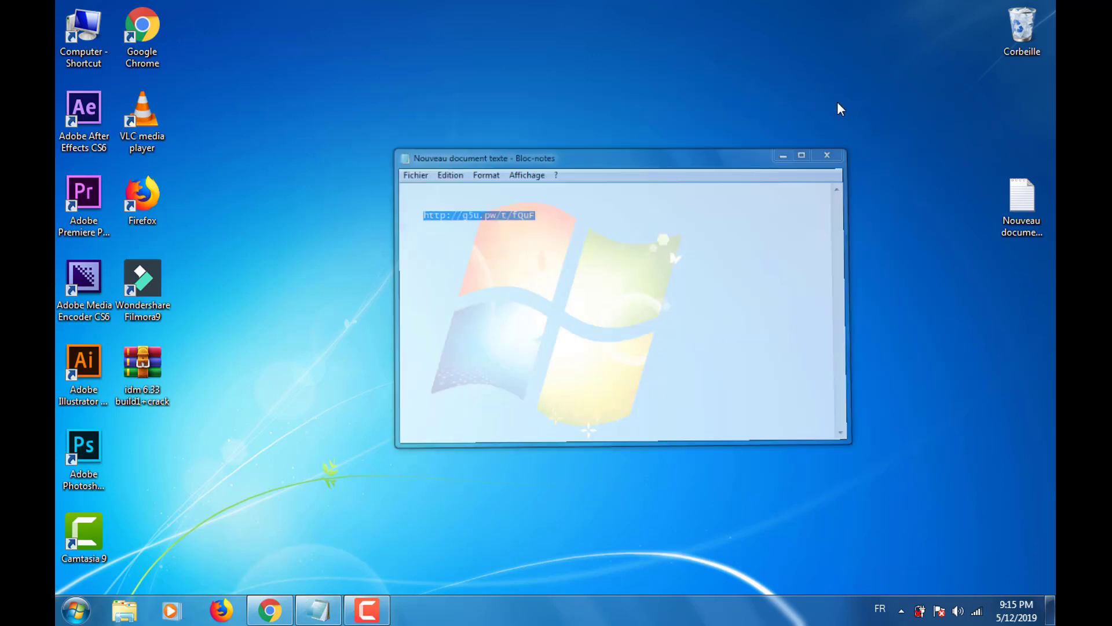
left_click(270, 610)
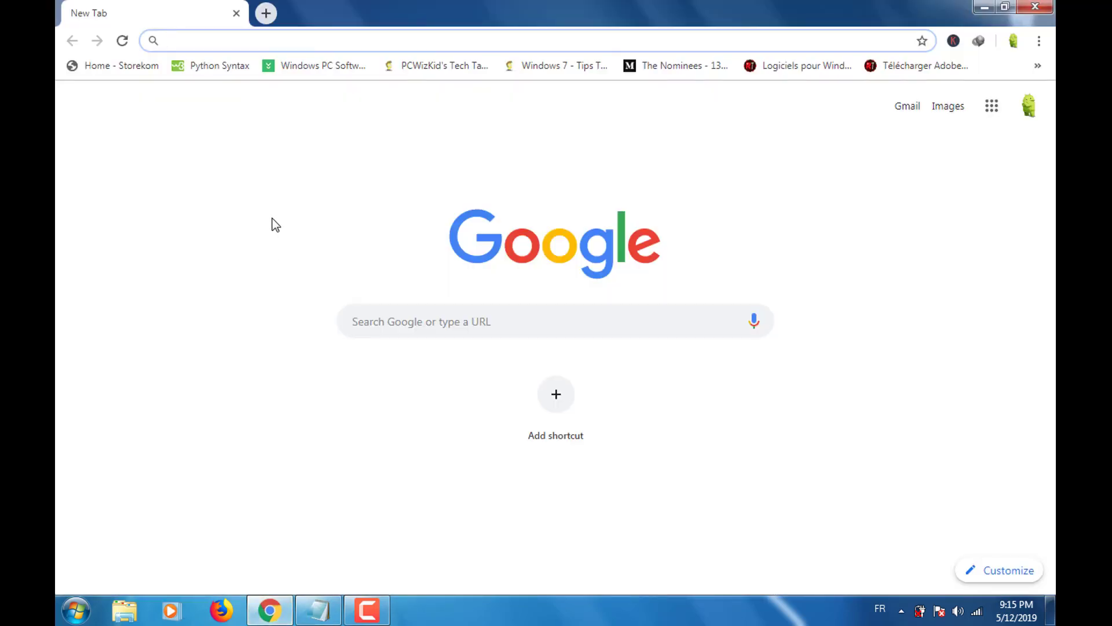
right_click(234, 46)
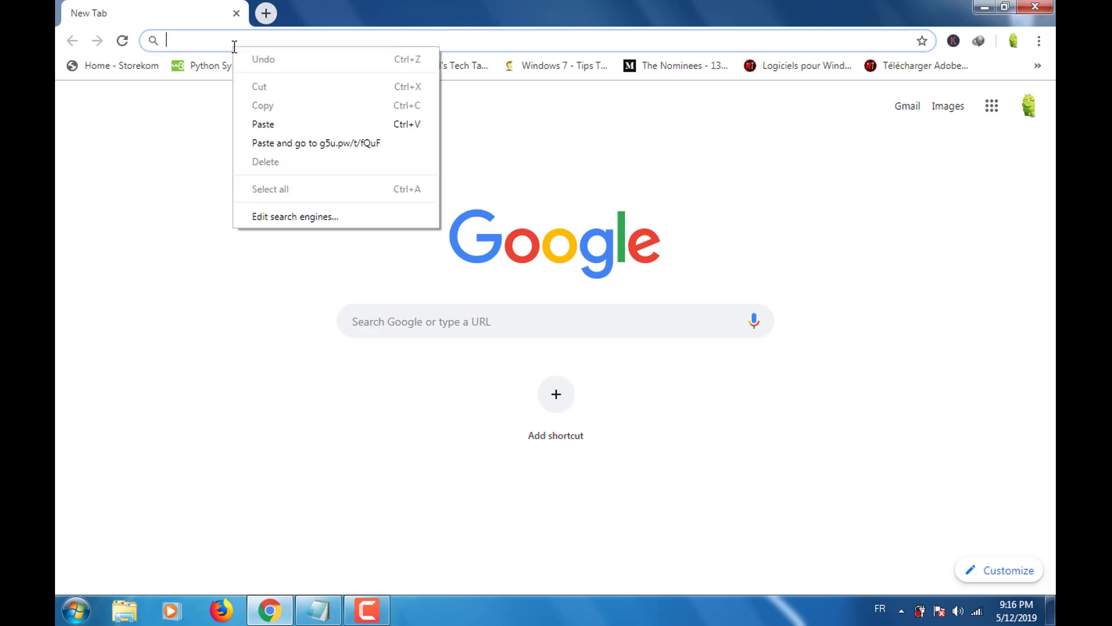
left_click(273, 123)
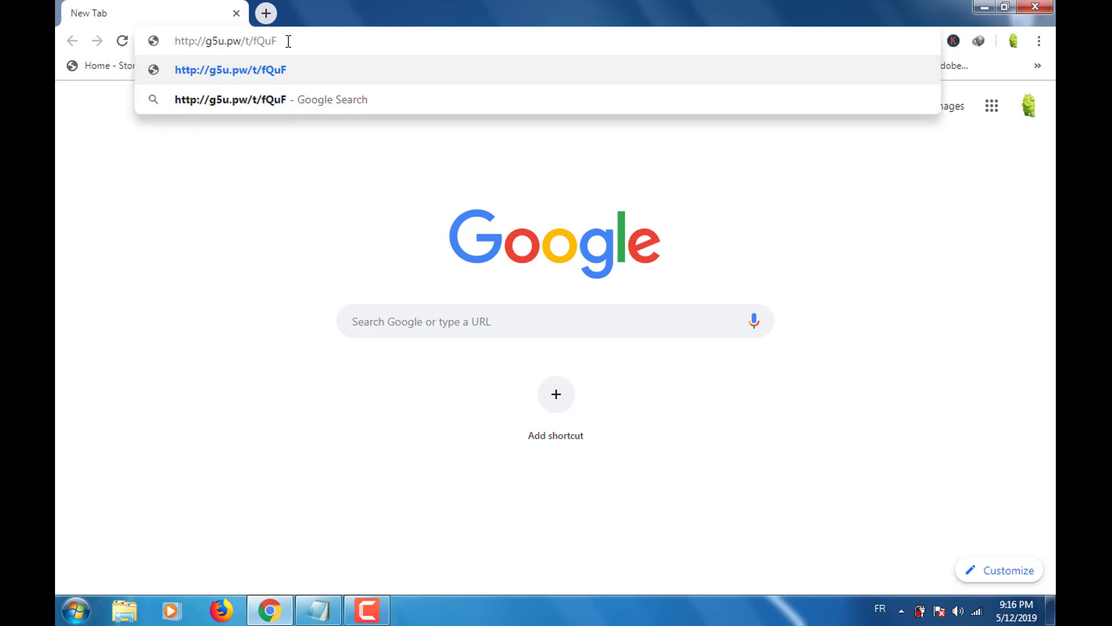
left_click(293, 66)
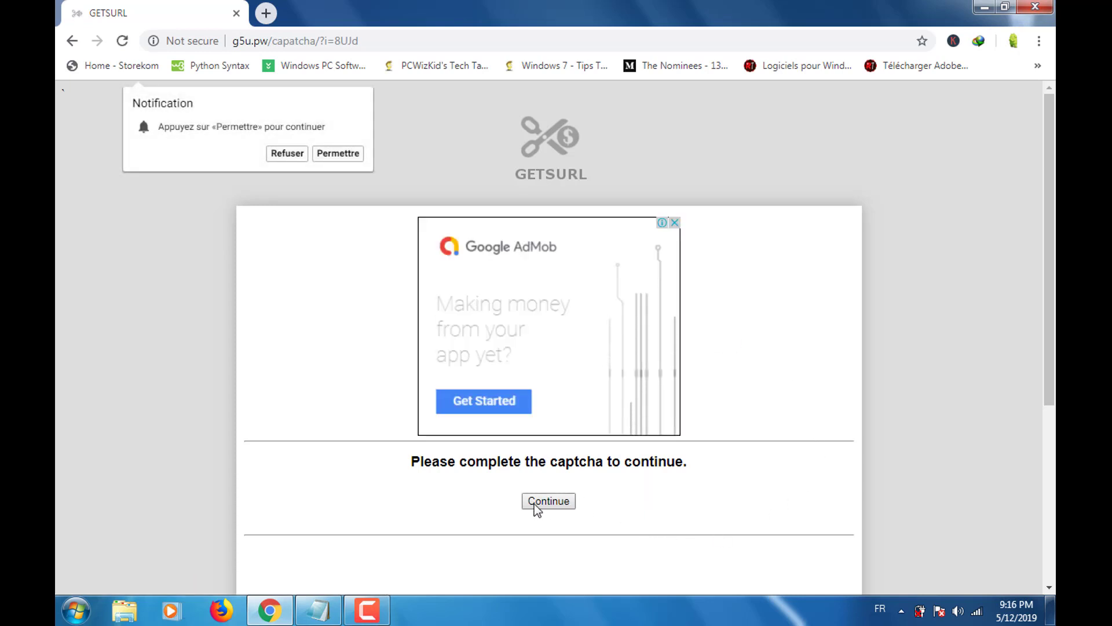
Step: Continue through the link shortener's captcha and skip-ad pages to the file page, closing the pop-up ad tab
left_click(550, 503)
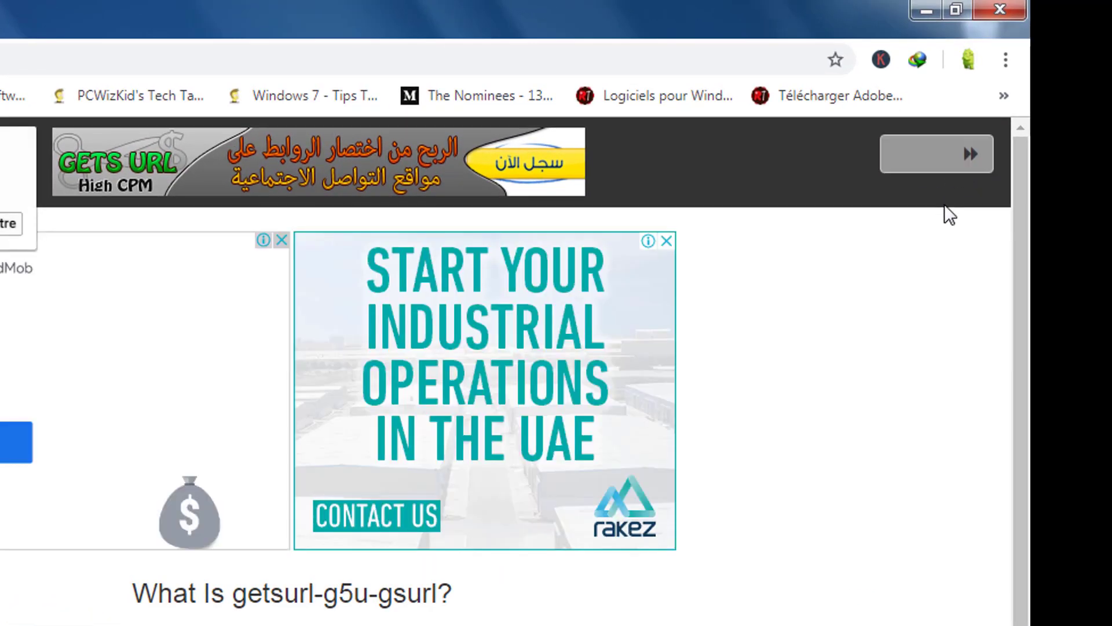
left_click(930, 167)
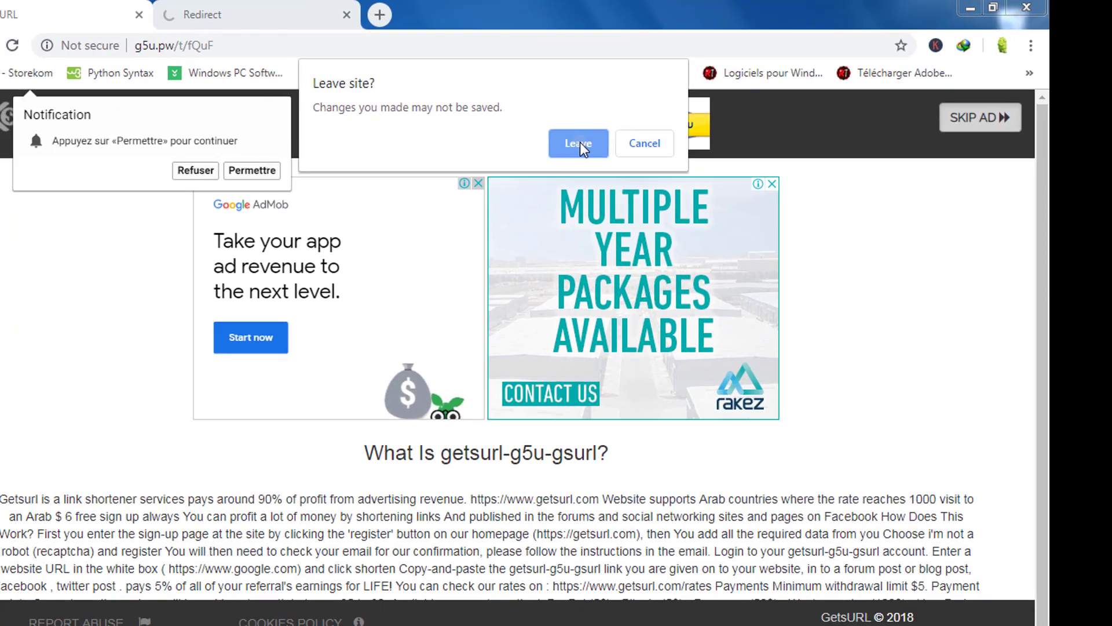
left_click(547, 152)
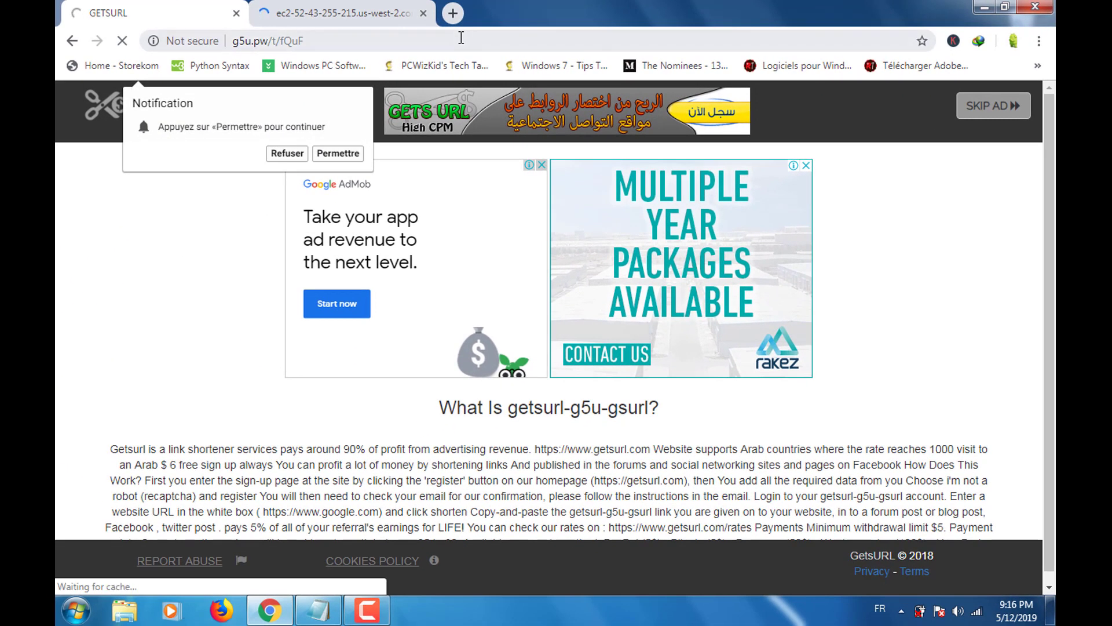
left_click(424, 14)
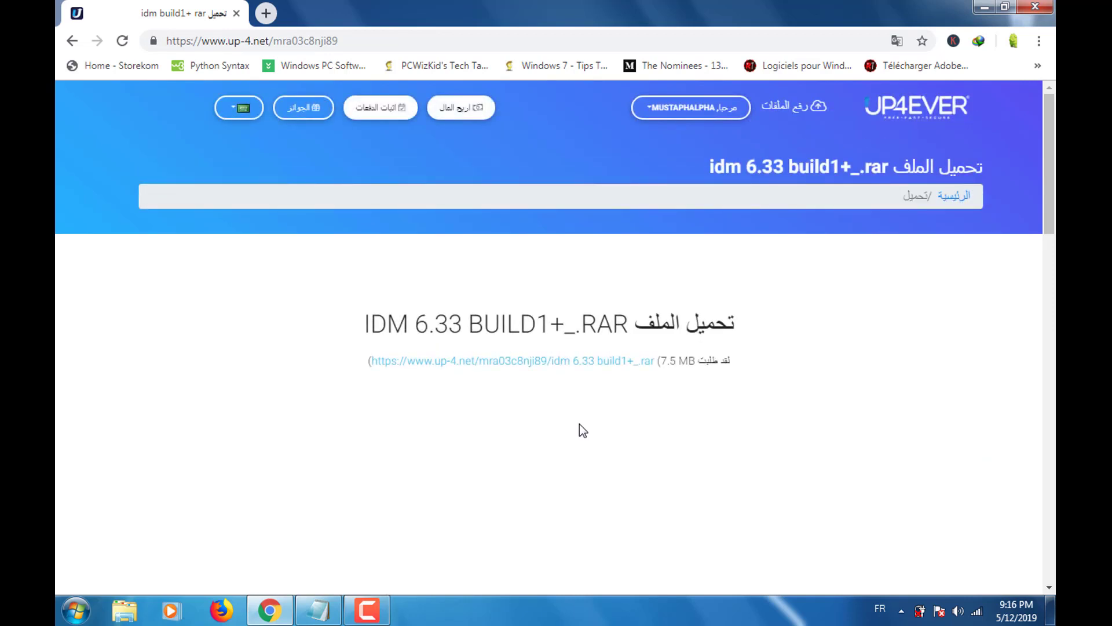
Step: Choose the free download of idm 6.33 build1+_.rar and complete the reCAPTCHA by selecting and validating the storefront images
left_click_drag(1050, 227, 1055, 284)
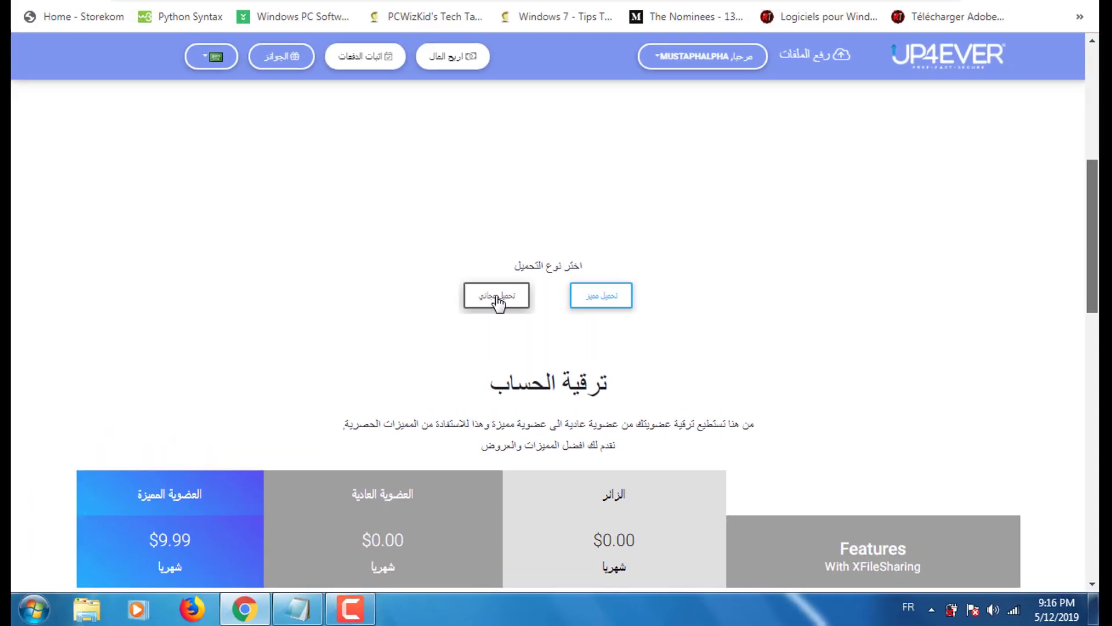
left_click(497, 297)
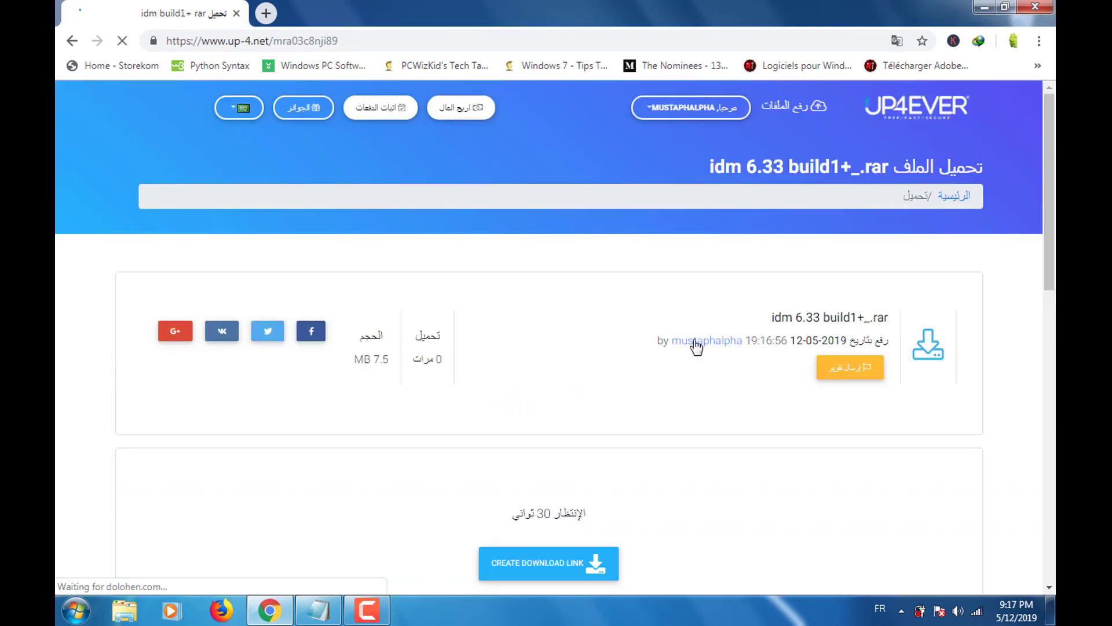
left_click_drag(1048, 262, 1054, 351)
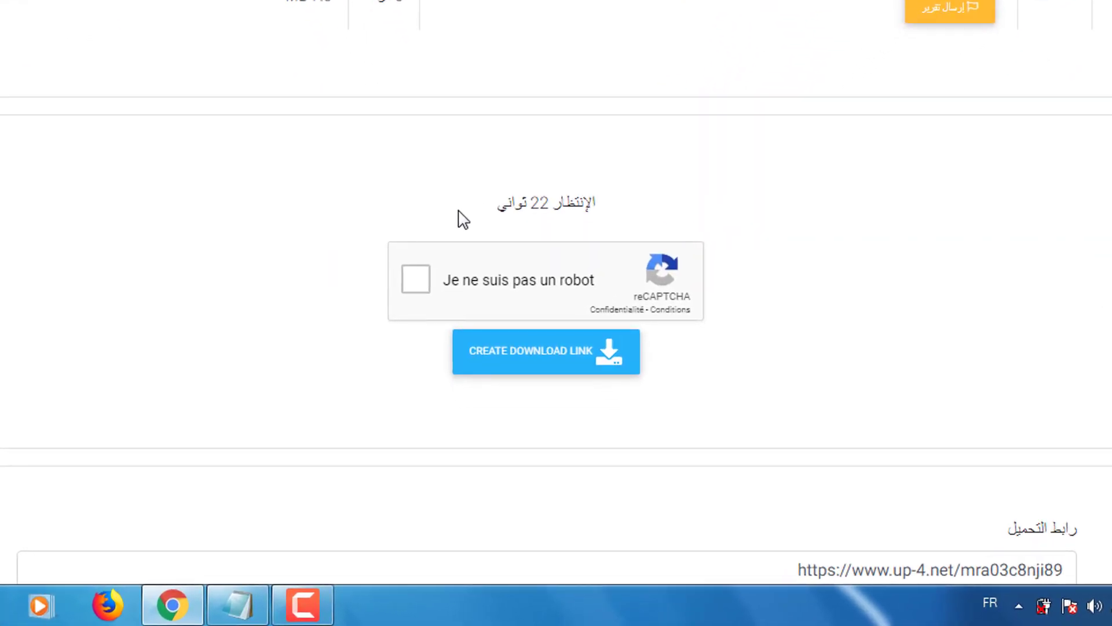
left_click(416, 280)
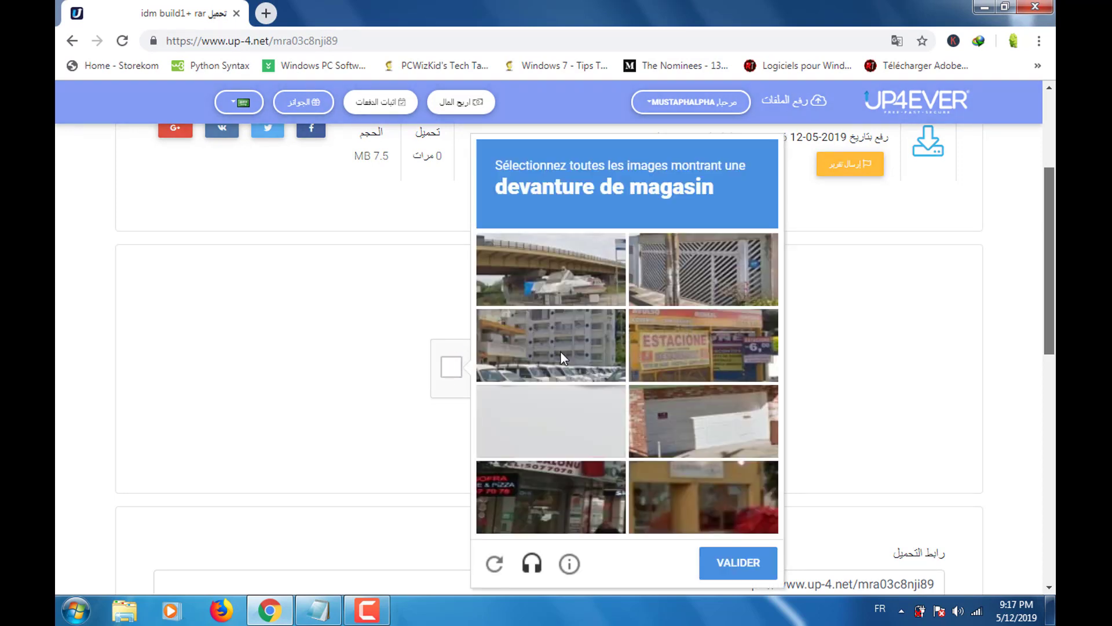
left_click(551, 475)
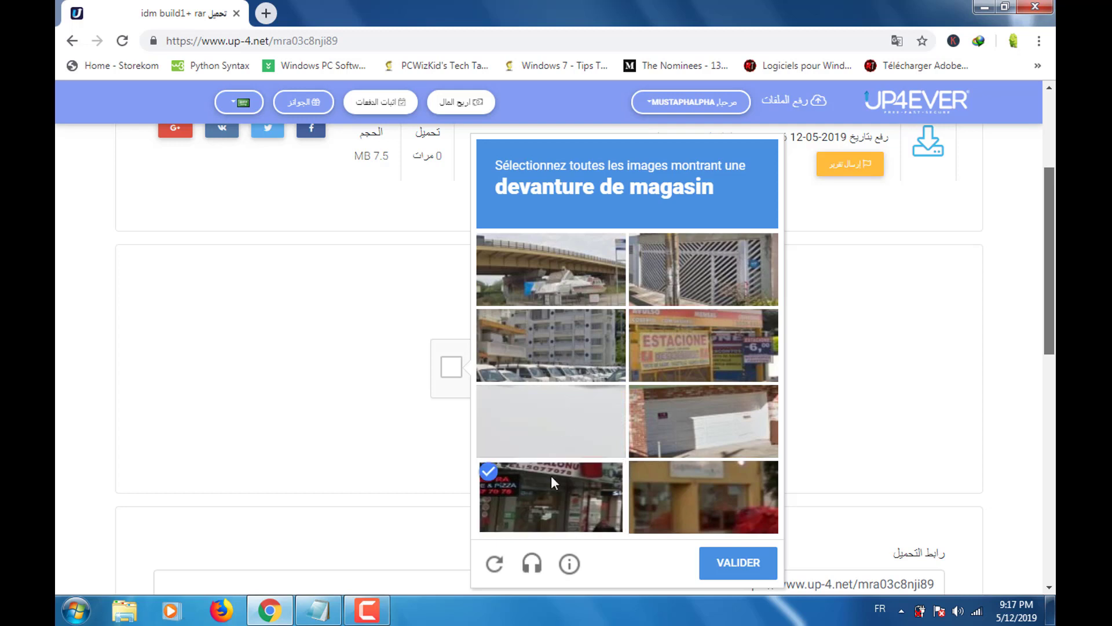
left_click(718, 477)
left_click(709, 362)
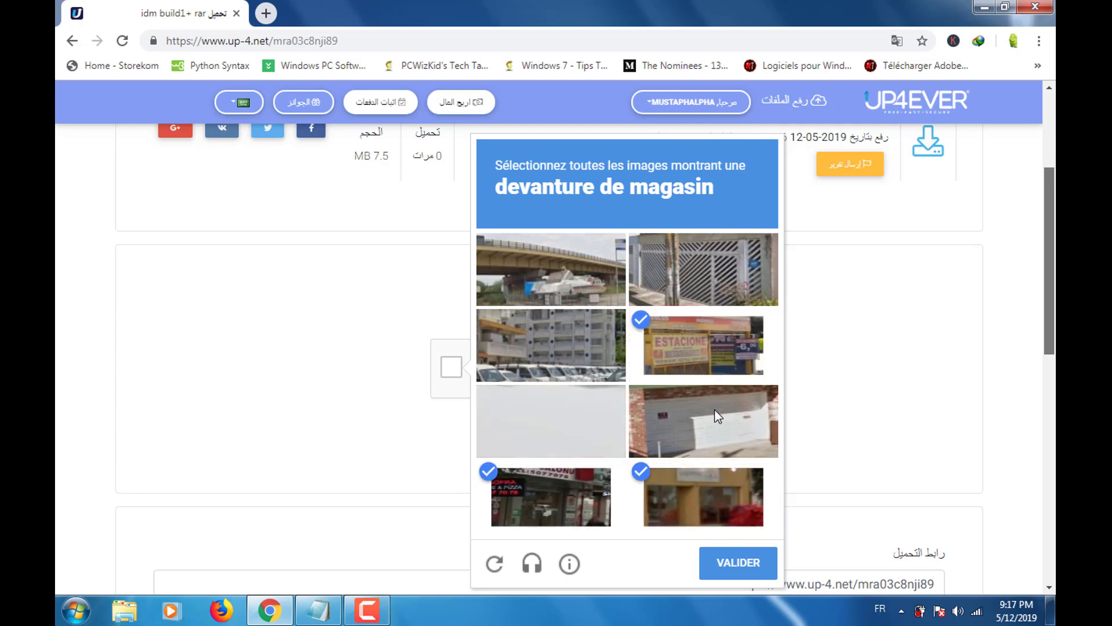
left_click(718, 416)
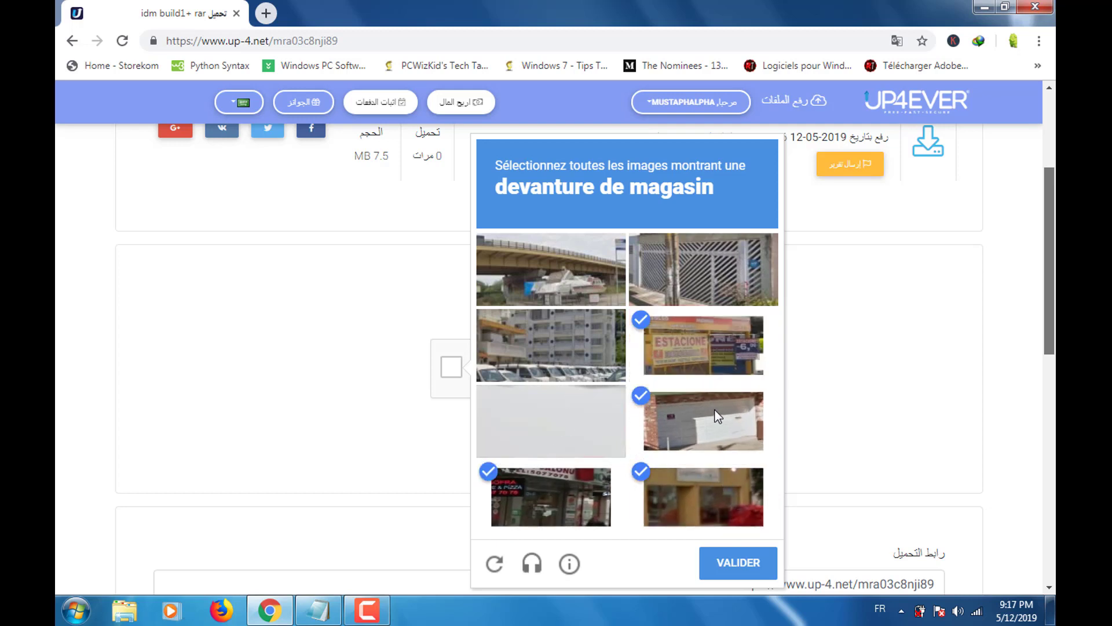
left_click(736, 563)
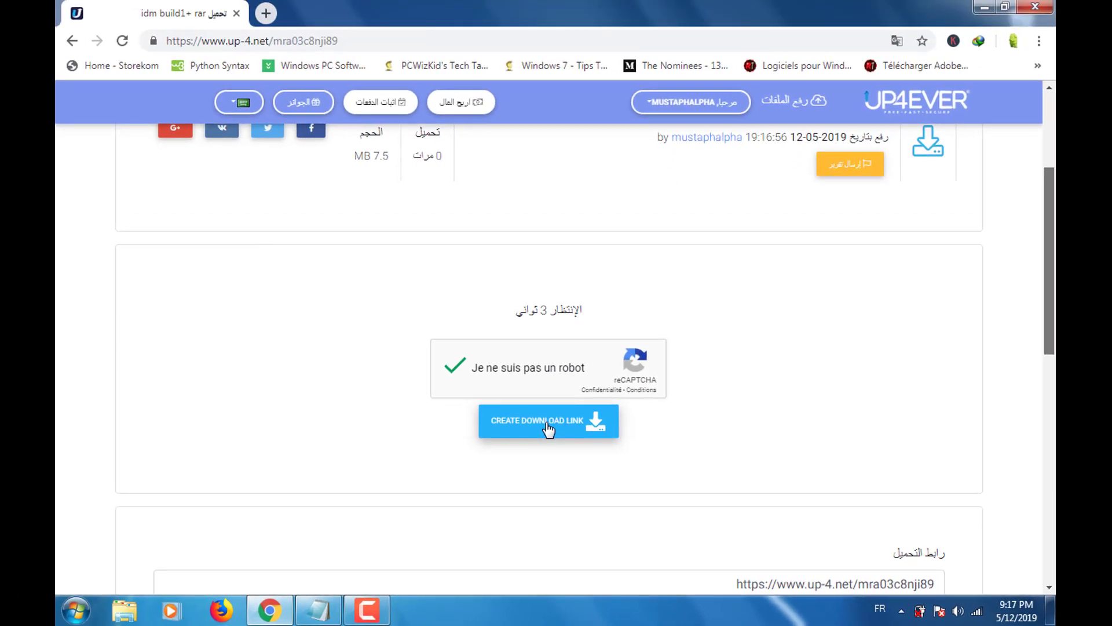
Step: Create the download link and download idm 6.33 build1+_.rar, closing the ad tabs that open
left_click(554, 371)
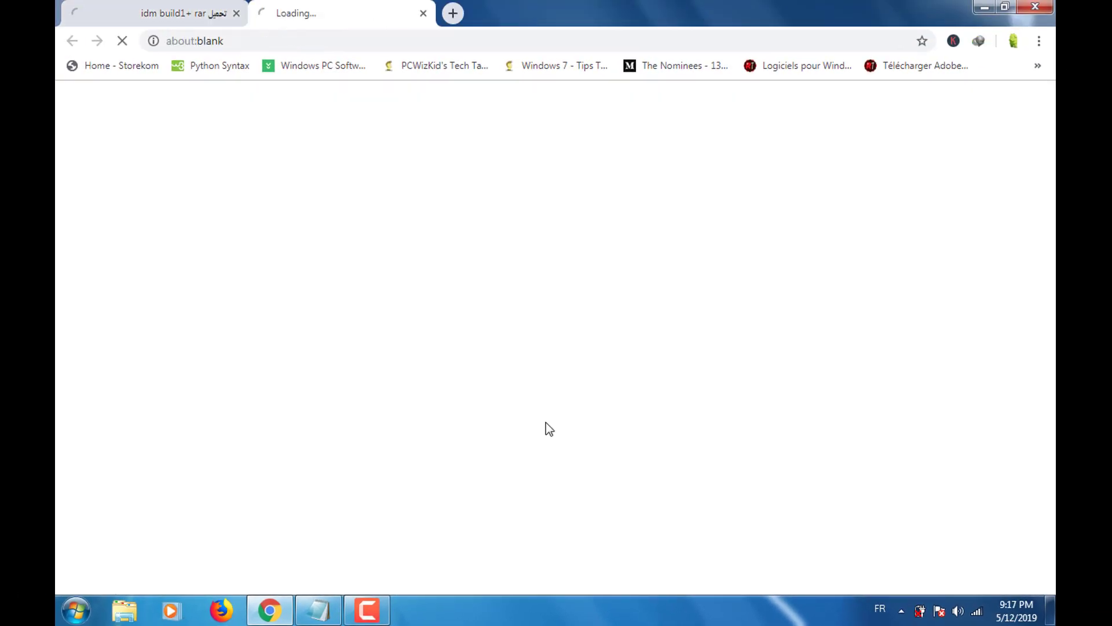
left_click(423, 13)
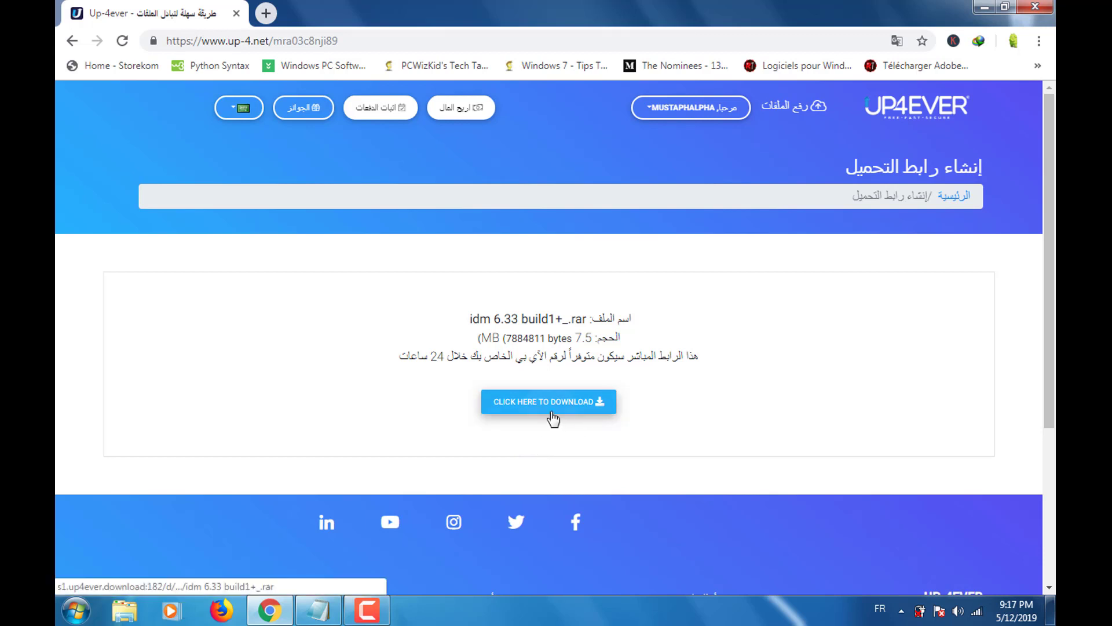
left_click(552, 418)
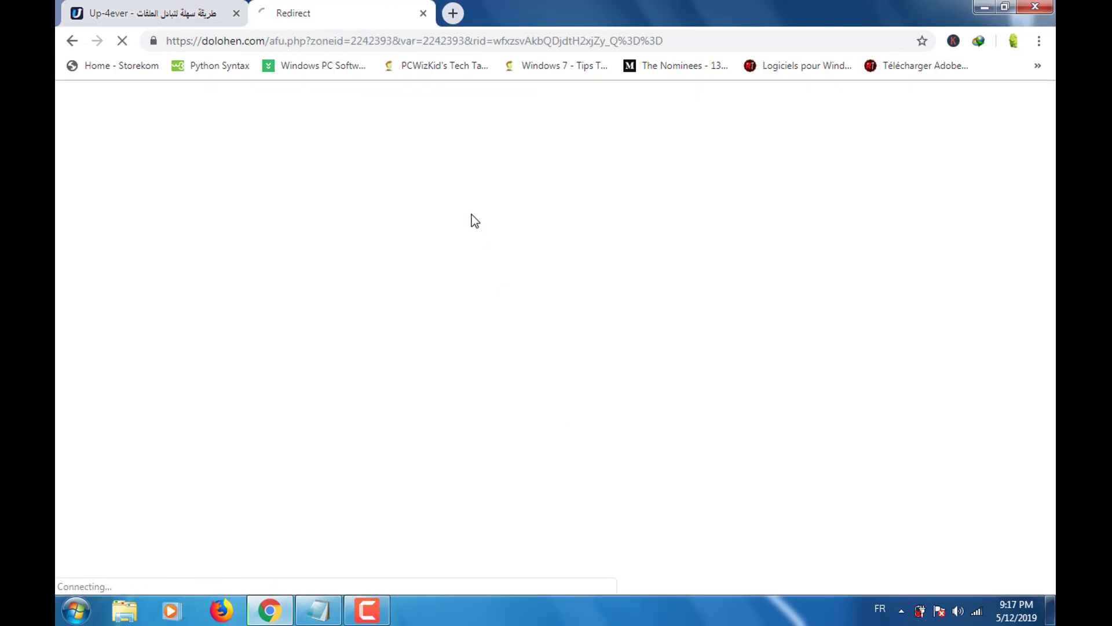
left_click(423, 14)
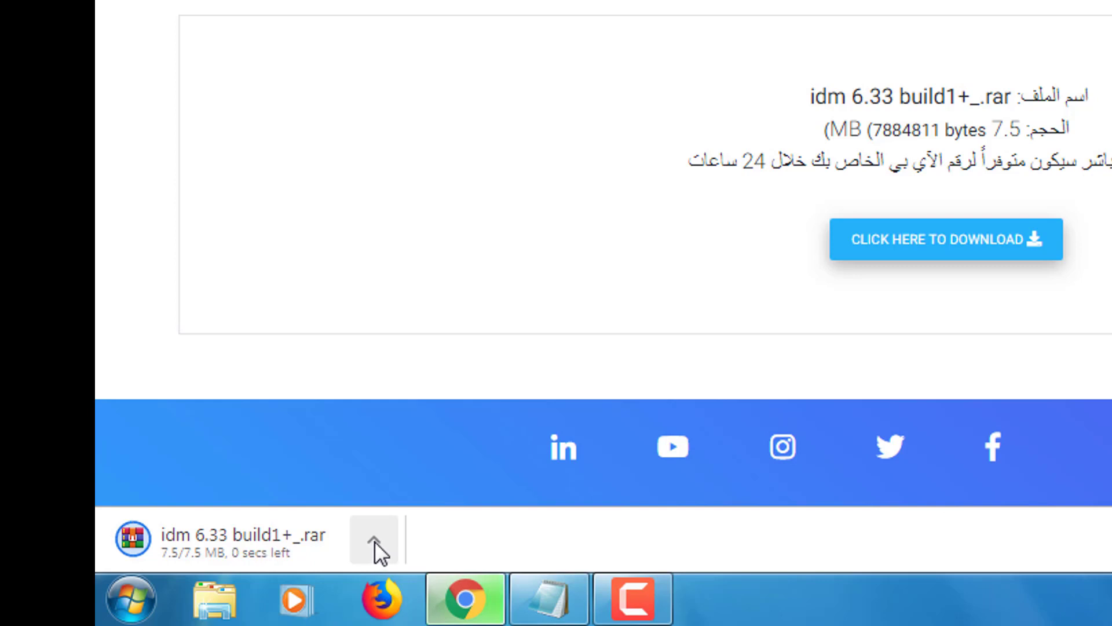
Step: Show the downloaded idm 6.33 build1+_ archive in its folder, and close the browser when done
left_click(374, 540)
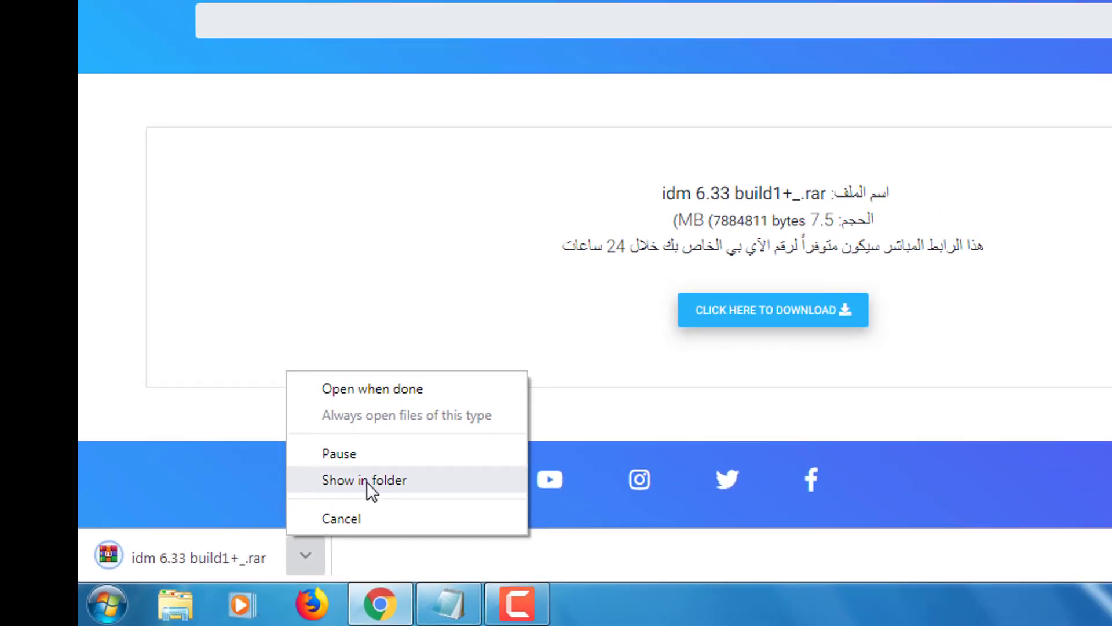
left_click(453, 450)
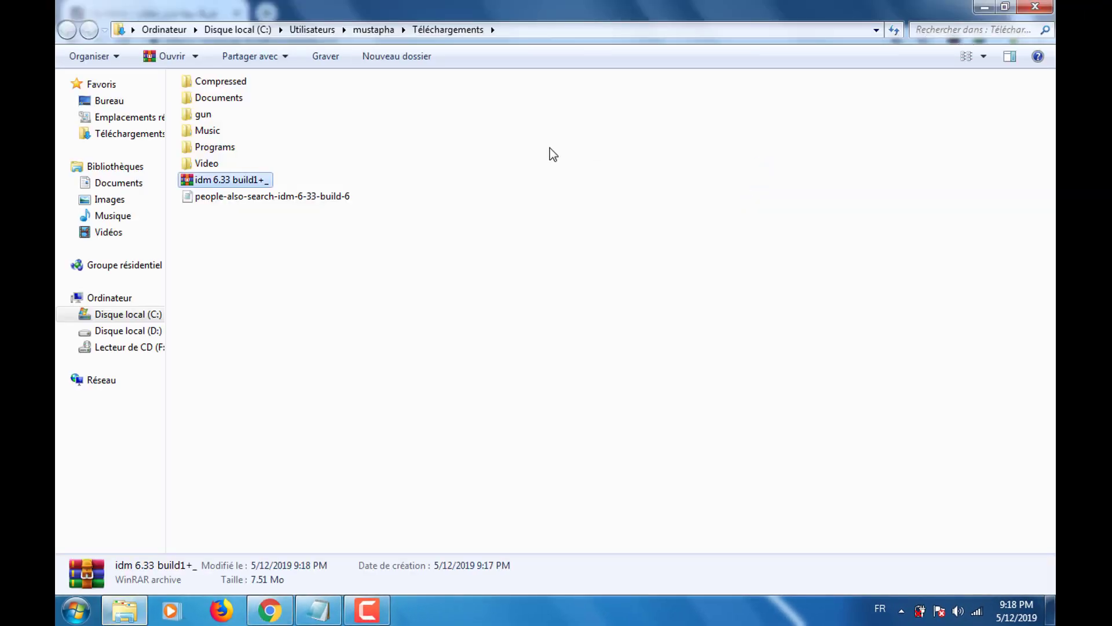
right_click(209, 181)
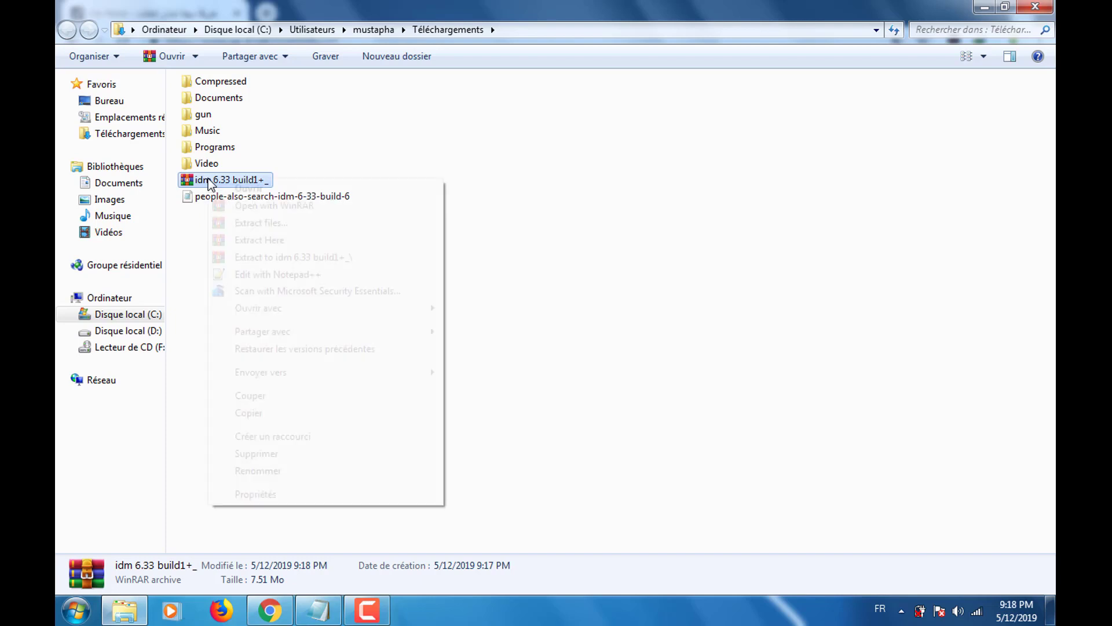
mouse_move(269, 374)
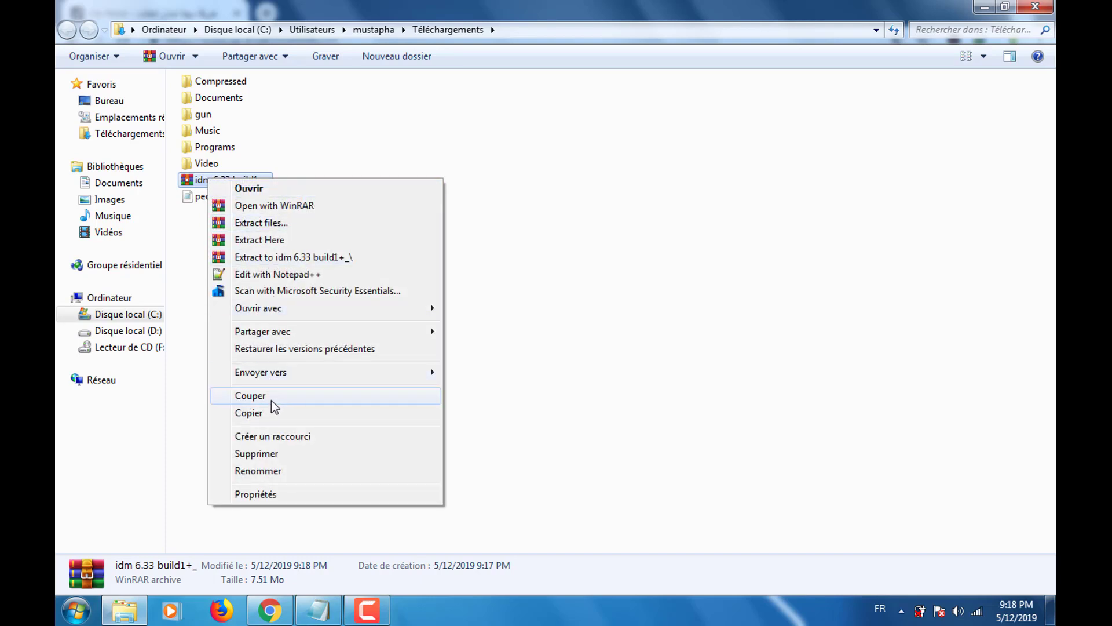
left_click(277, 404)
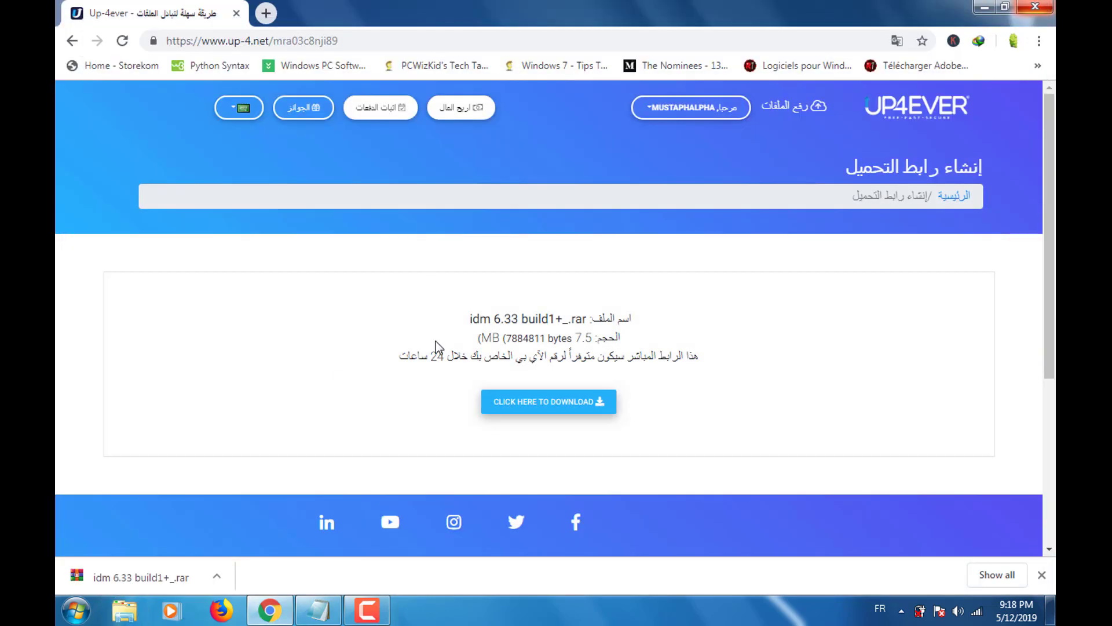
left_click(1035, 7)
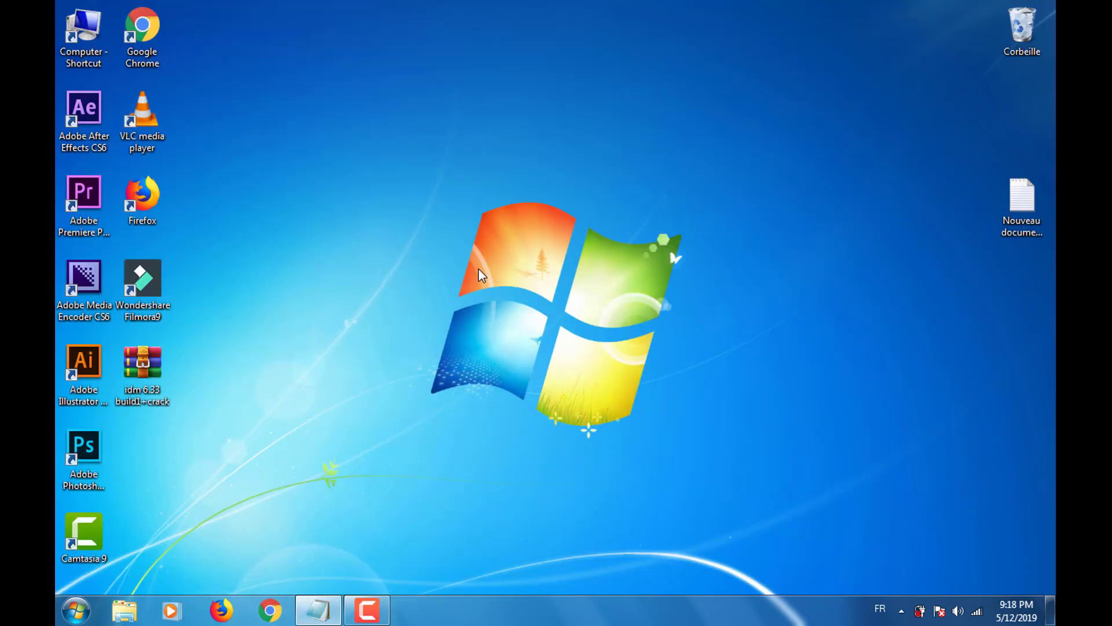
Step: Move the idm 6.33 build1+crack archive to an empty area of the desktop and extract its contents there
left_click_drag(154, 385, 553, 132)
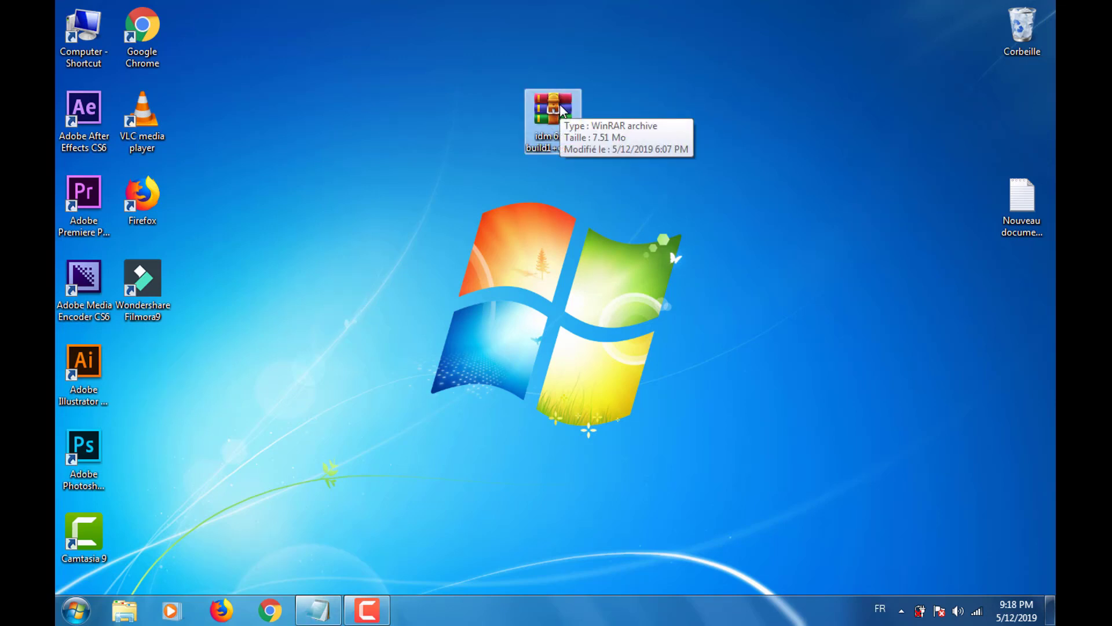
left_click(595, 347)
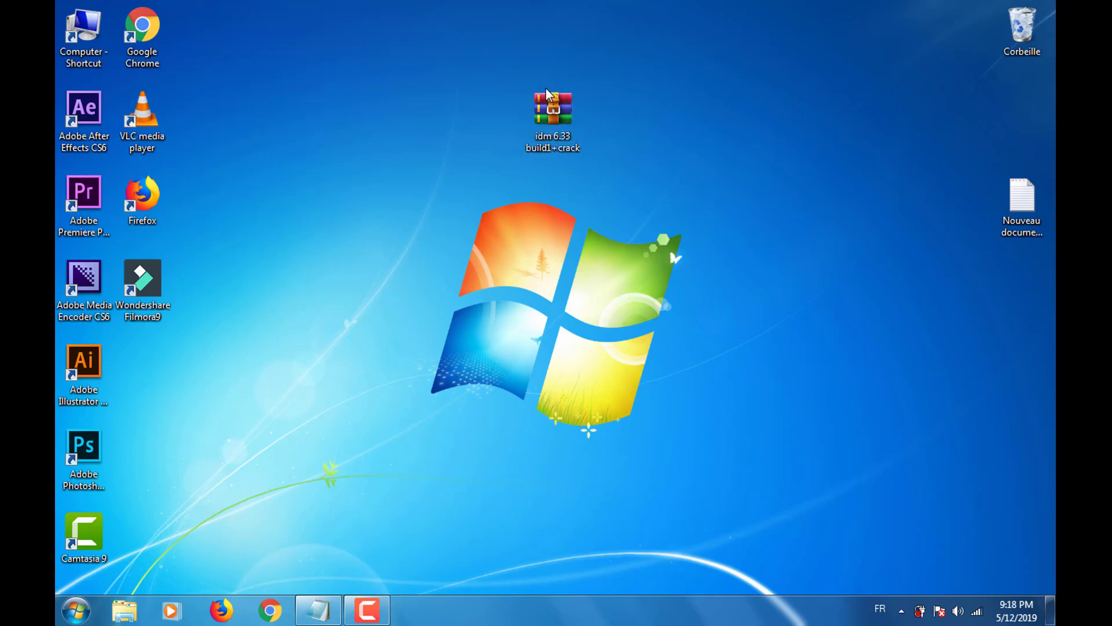
left_click(554, 122)
right_click(554, 122)
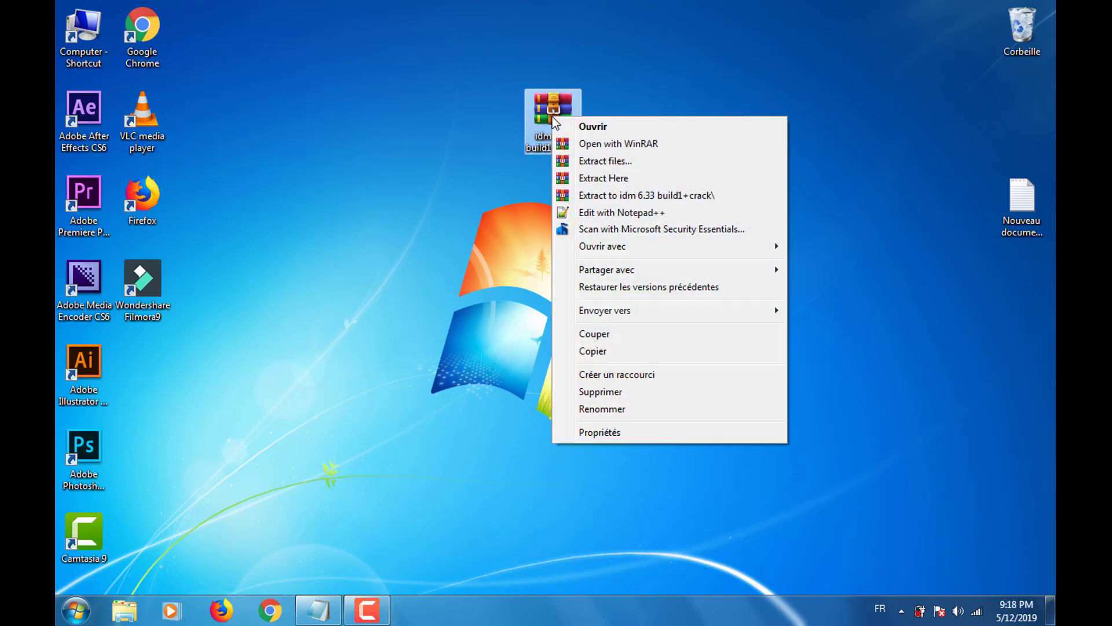
left_click(628, 185)
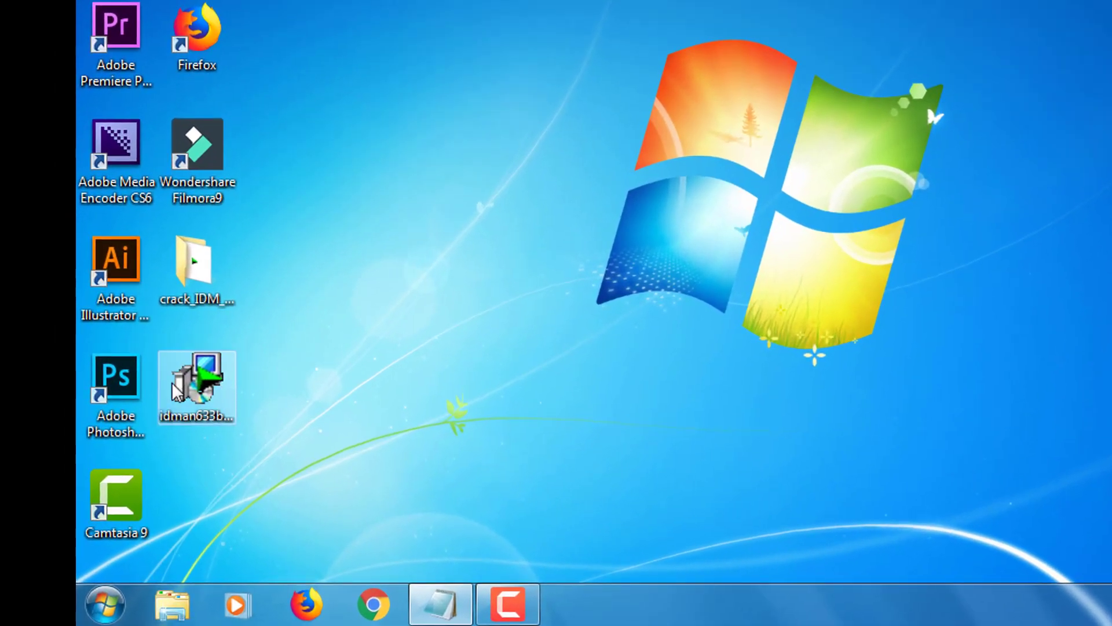
Step: Run the idman633b installer in French, accept the licence terms and install Internet Download Manager in the default directory with a desktop icon
double_click(197, 389)
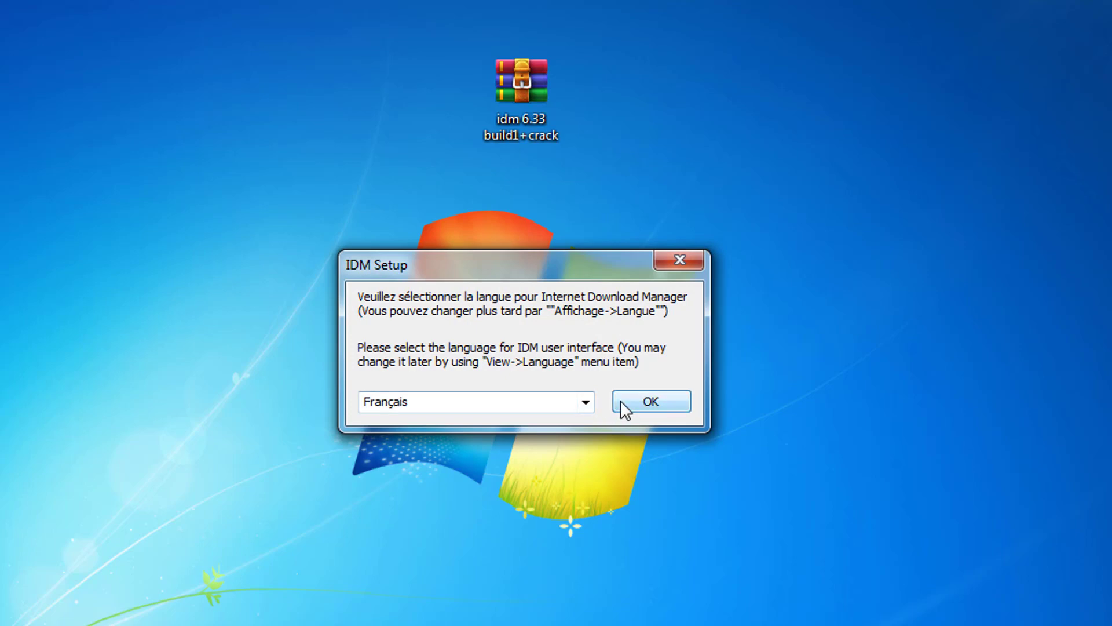
left_click(639, 401)
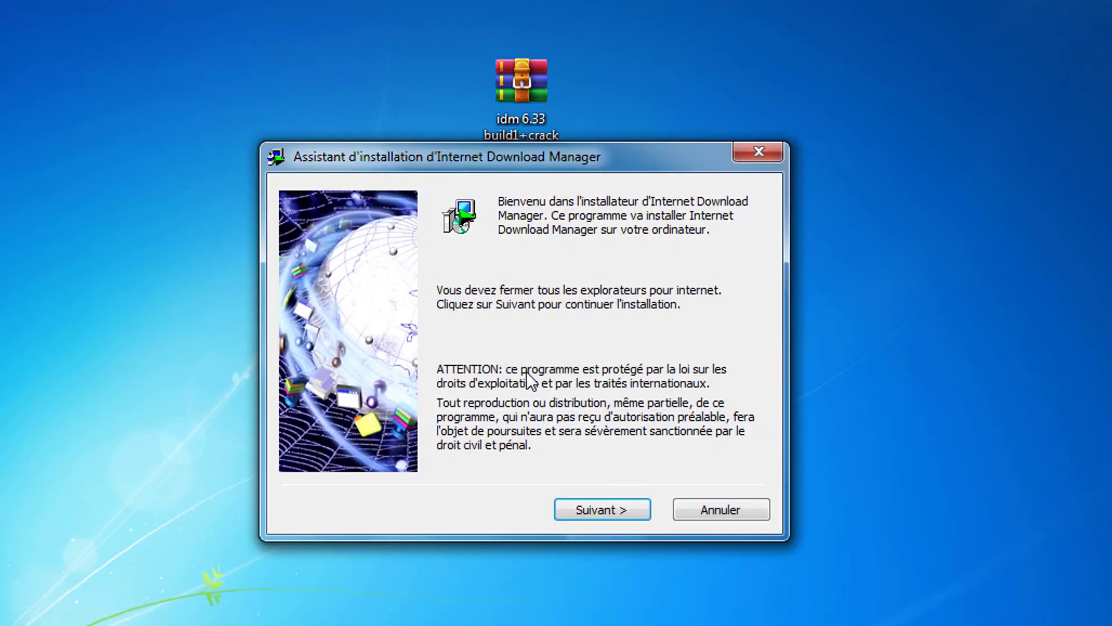
left_click(596, 507)
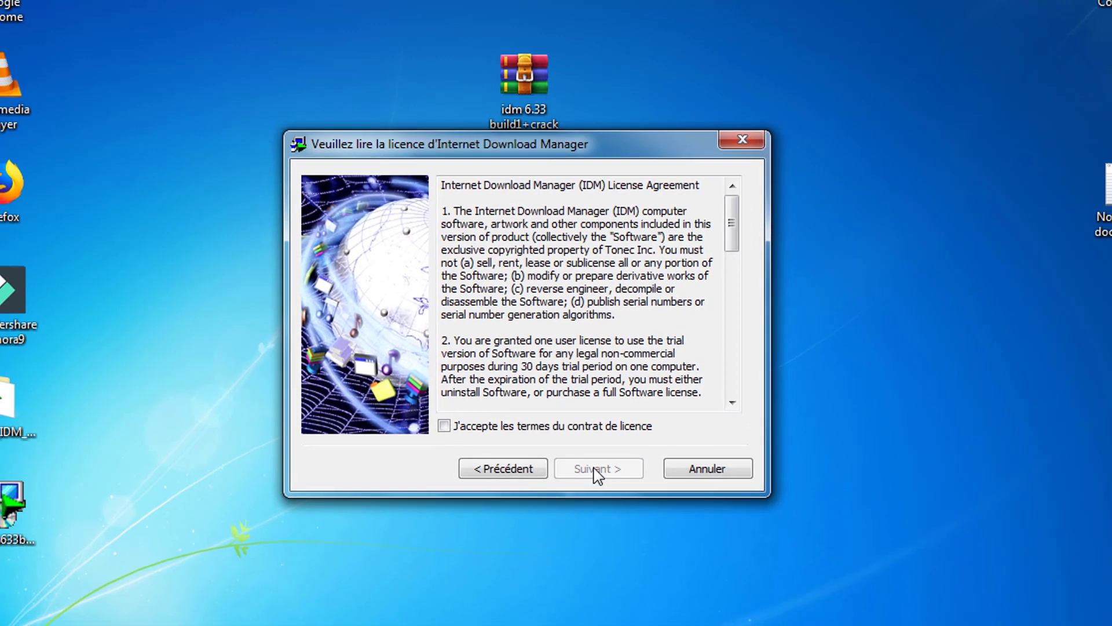
left_click(507, 427)
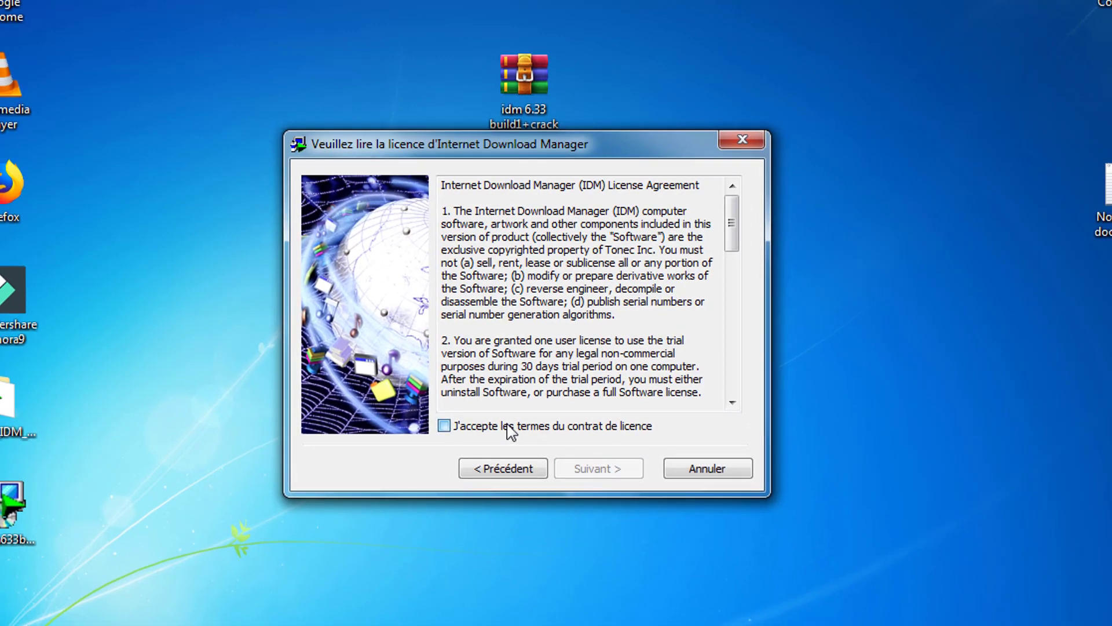
left_click(605, 472)
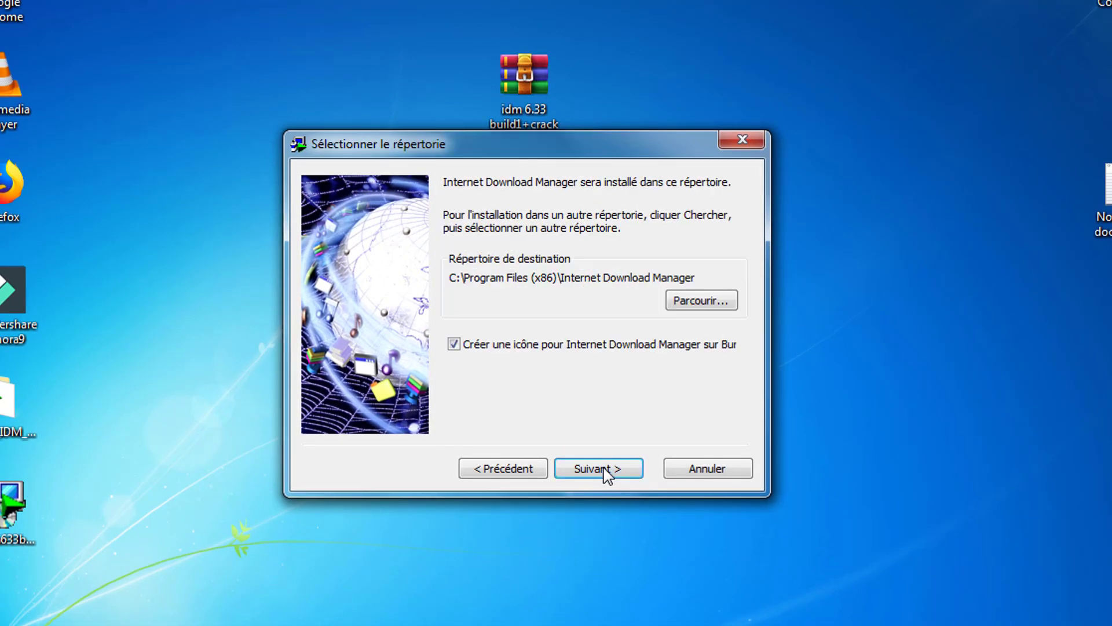
left_click(605, 472)
left_click(599, 468)
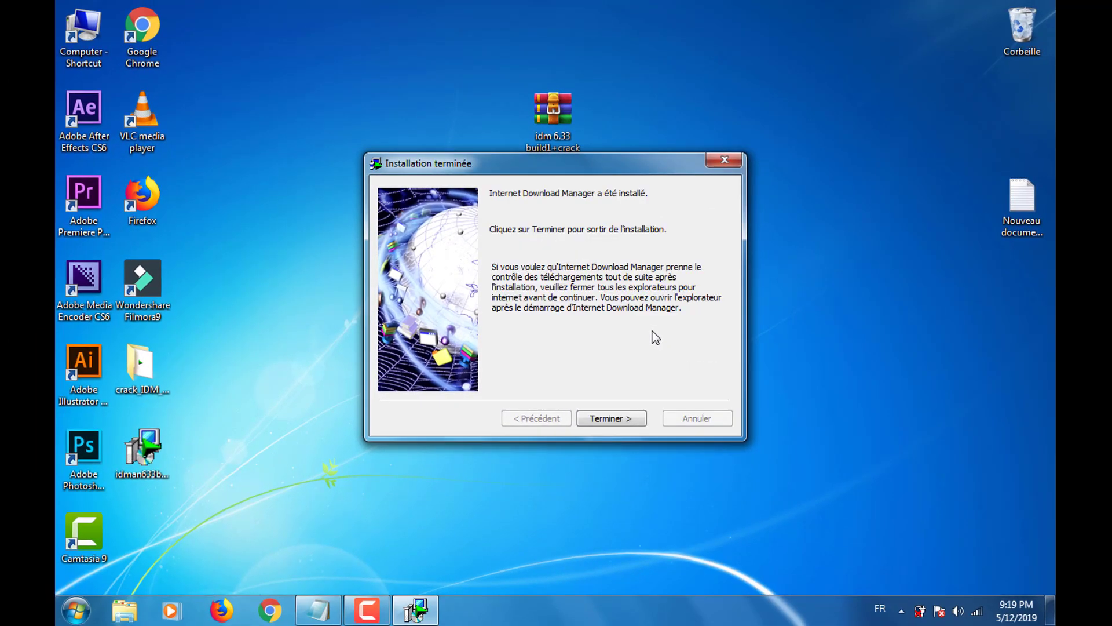
Step: Finish the setup wizard and dismiss the Google Chrome and Mozilla Firefox integration notices
left_click(613, 418)
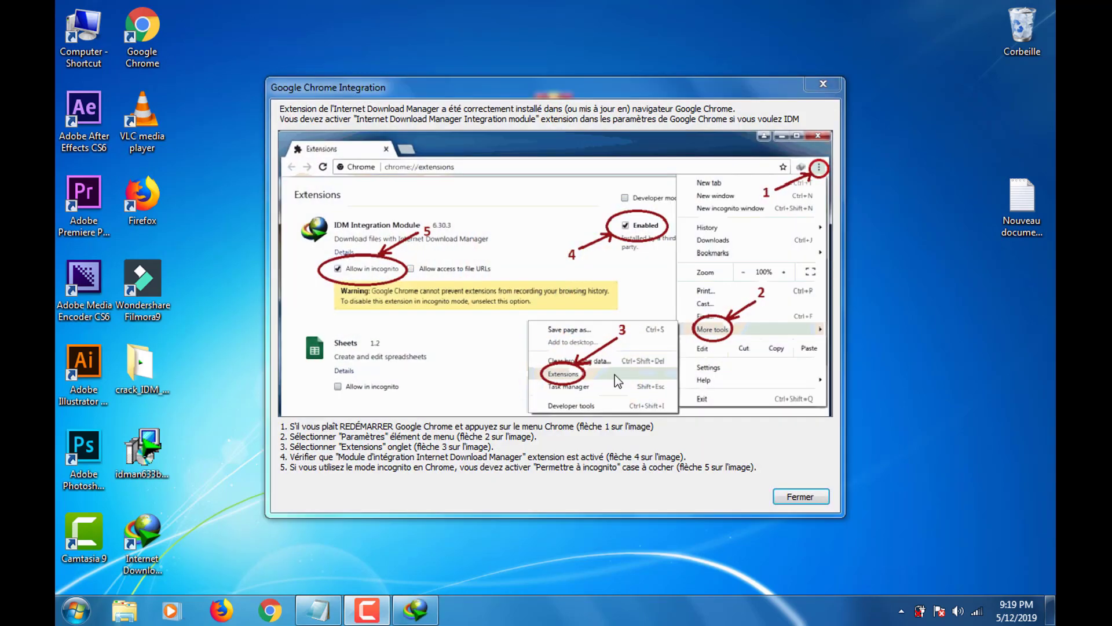
left_click(798, 499)
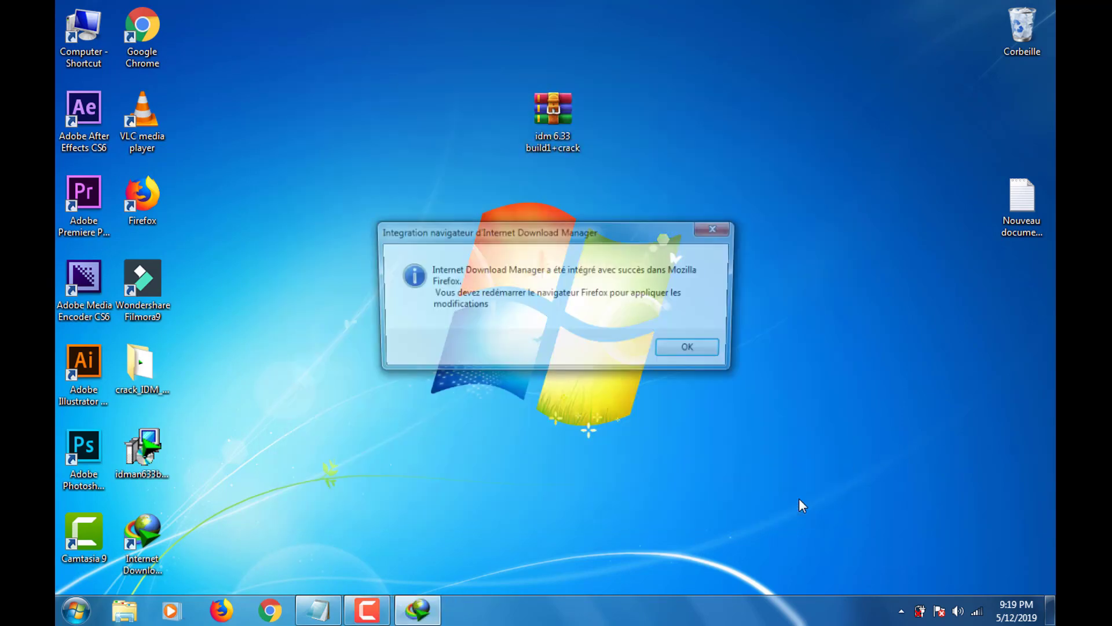
left_click(705, 350)
left_click(706, 350)
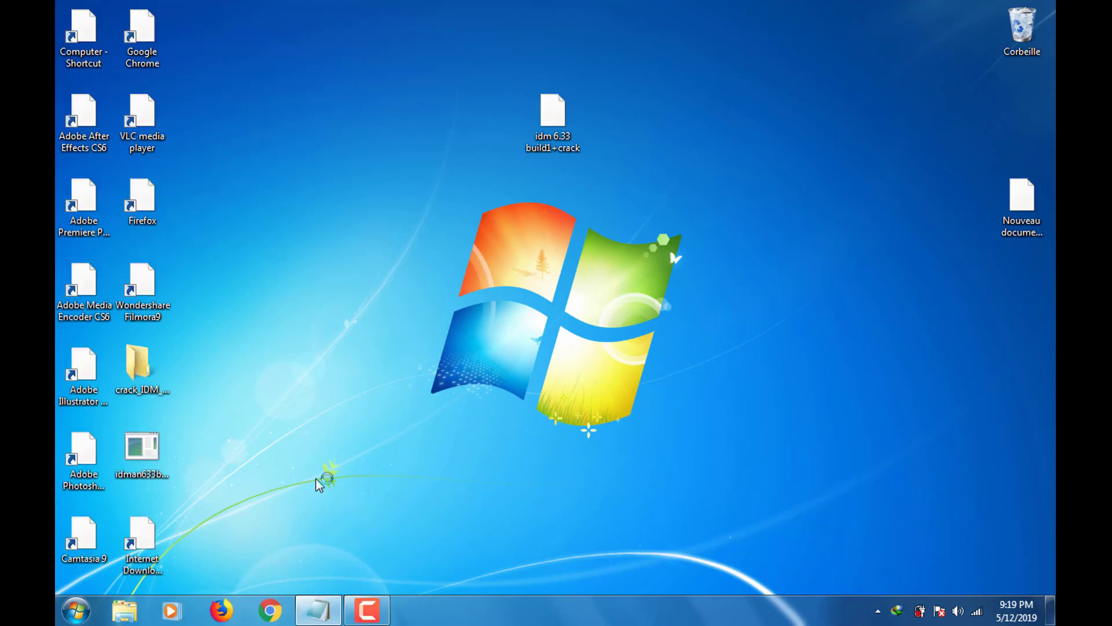
Step: Open Internet Download Manager from the desktop, dismiss the tip of the day, view the registration form without filling it in, and close the program
double_click(145, 537)
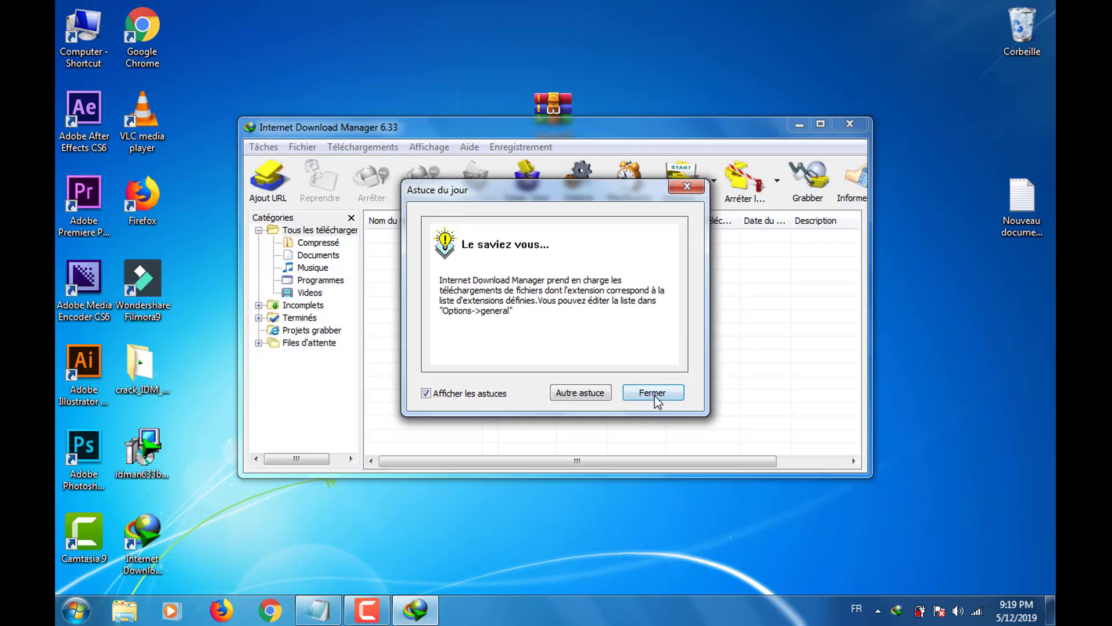
left_click(655, 394)
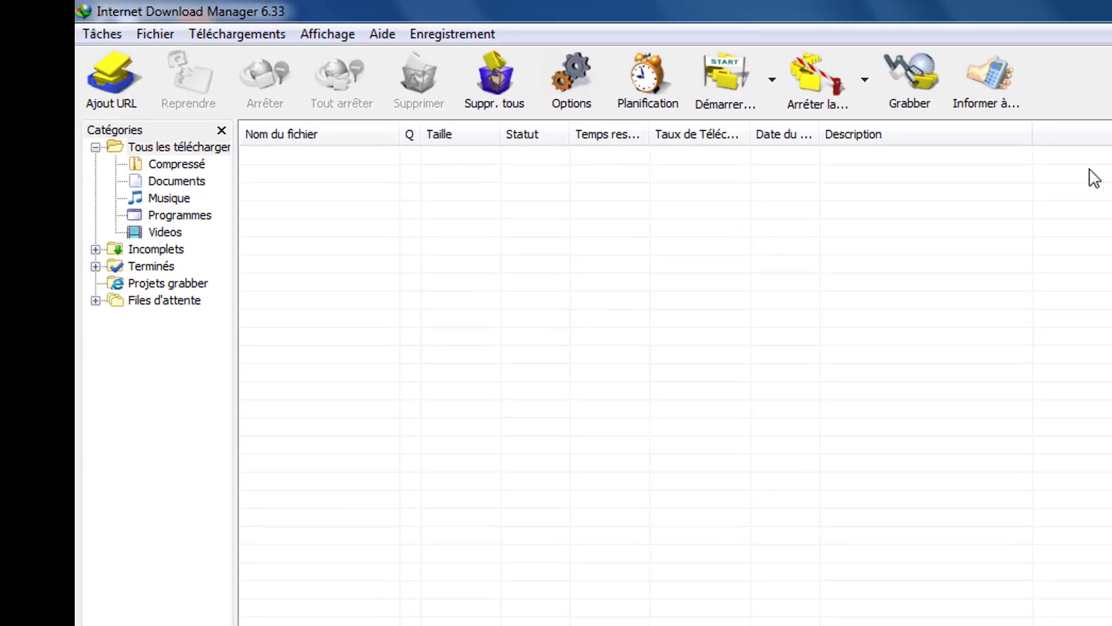
left_click(450, 34)
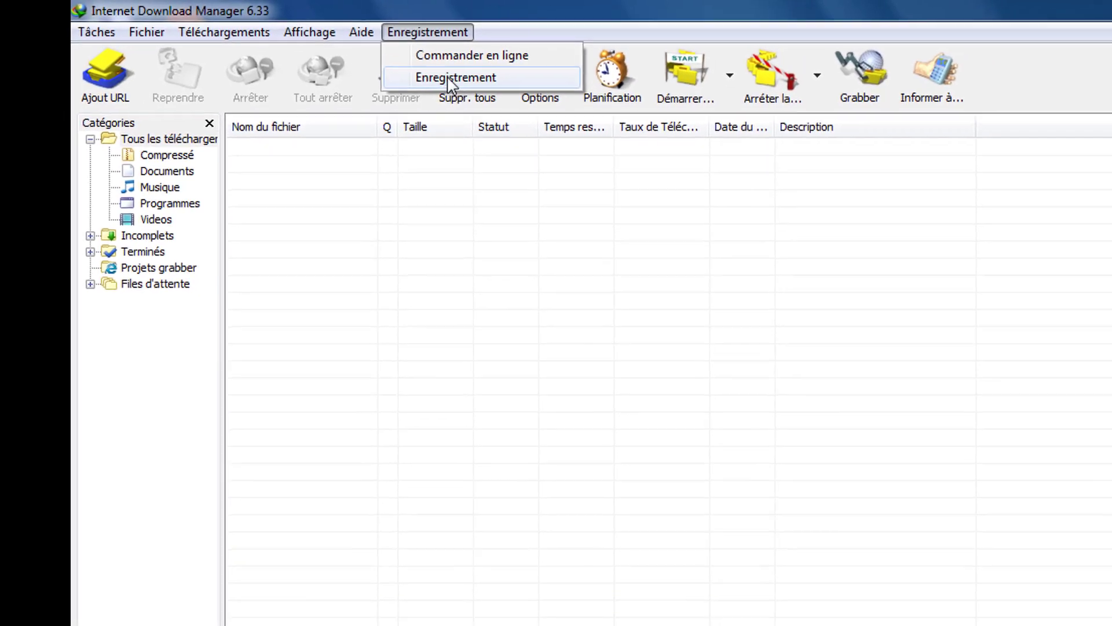
left_click(486, 85)
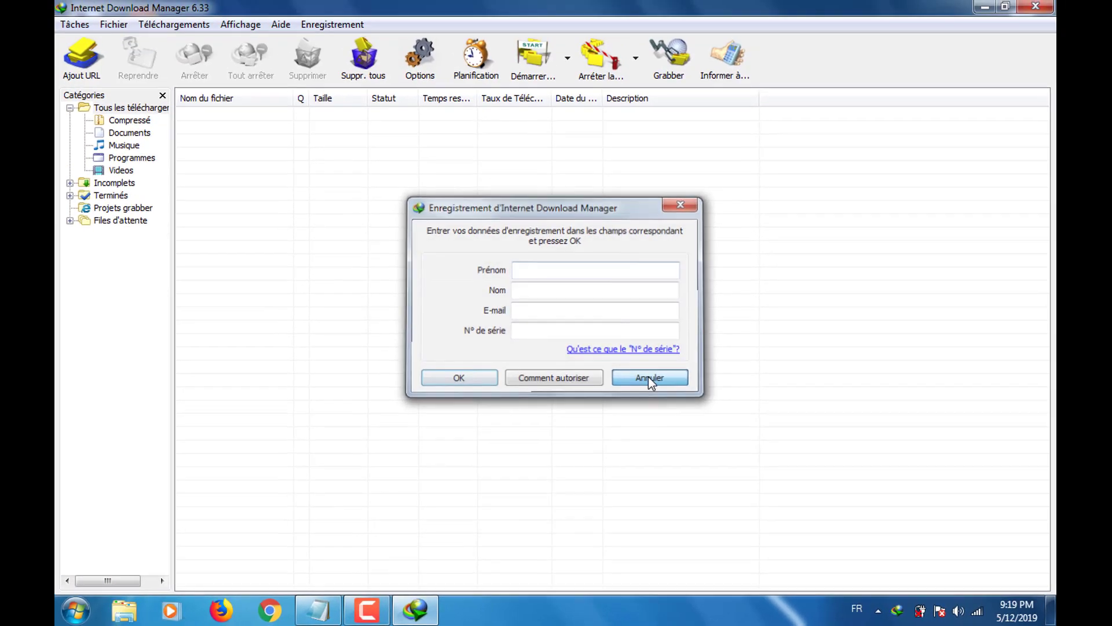
left_click(689, 297)
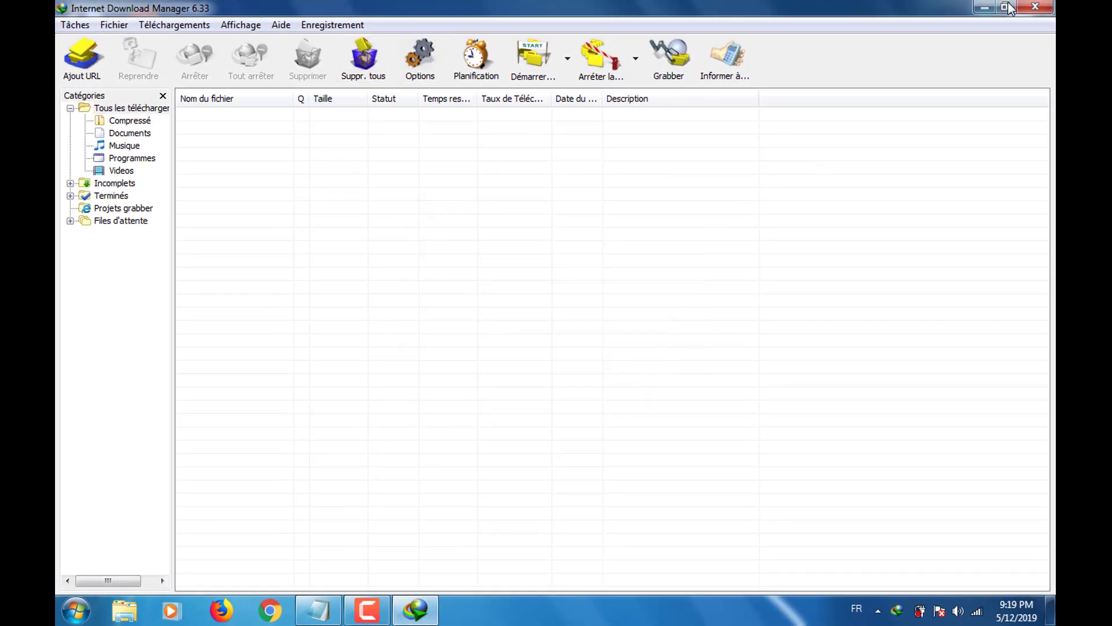
left_click(1034, 9)
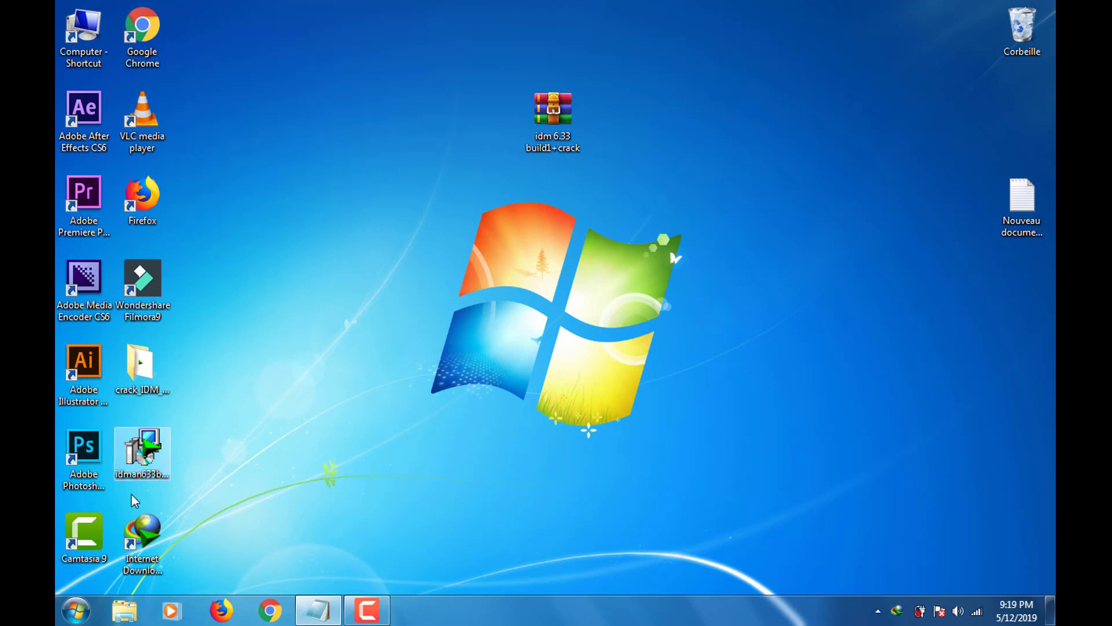
Step: Move the crack_IDM_6.3x_ folder to an empty area of the desktop and copy the crack_IDM_6.3x_v16.5 application from it
left_click_drag(142, 382, 653, 259)
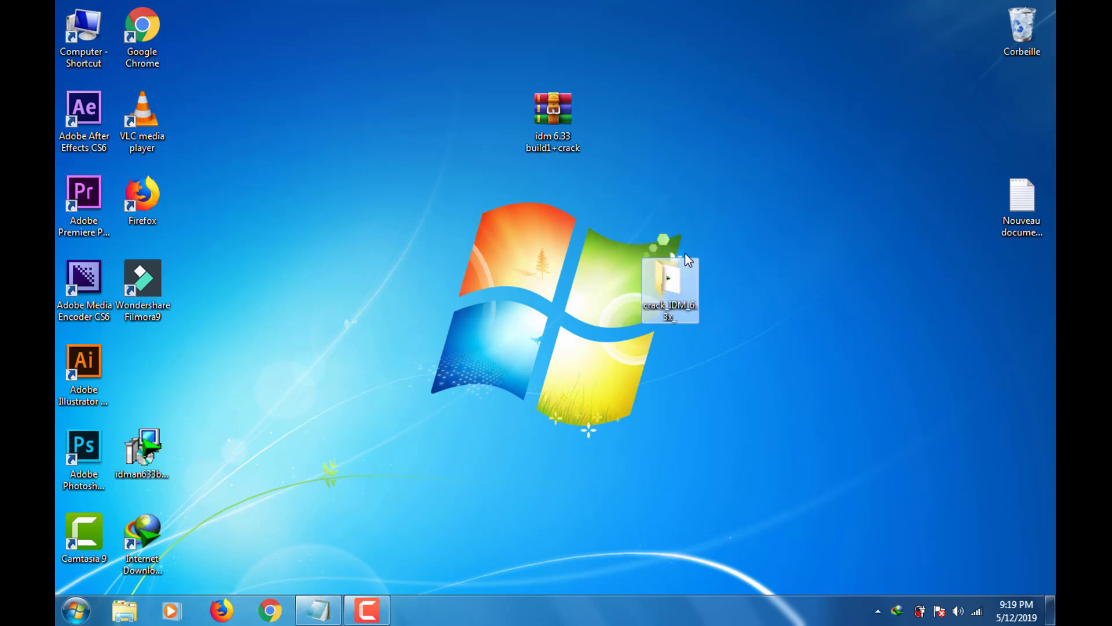
double_click(677, 287)
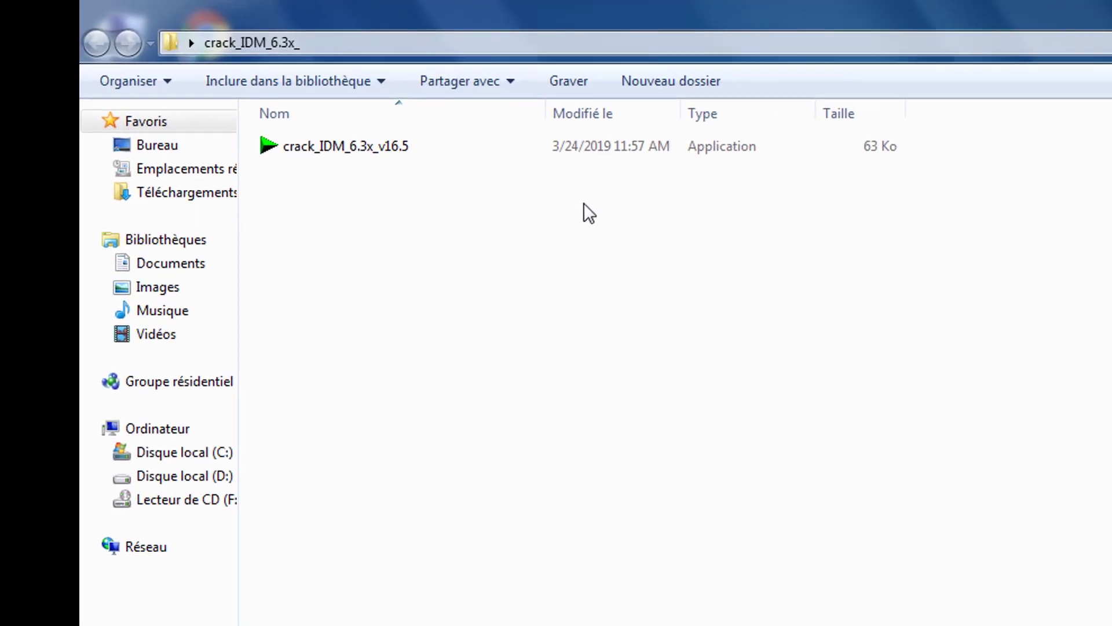
left_click(254, 119)
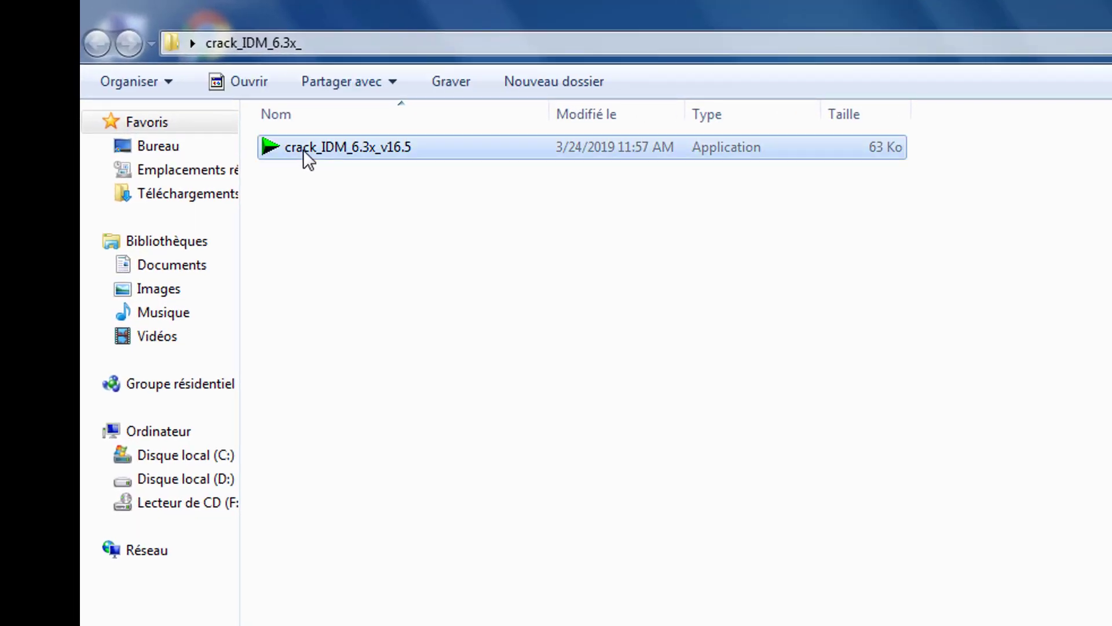
right_click(304, 150)
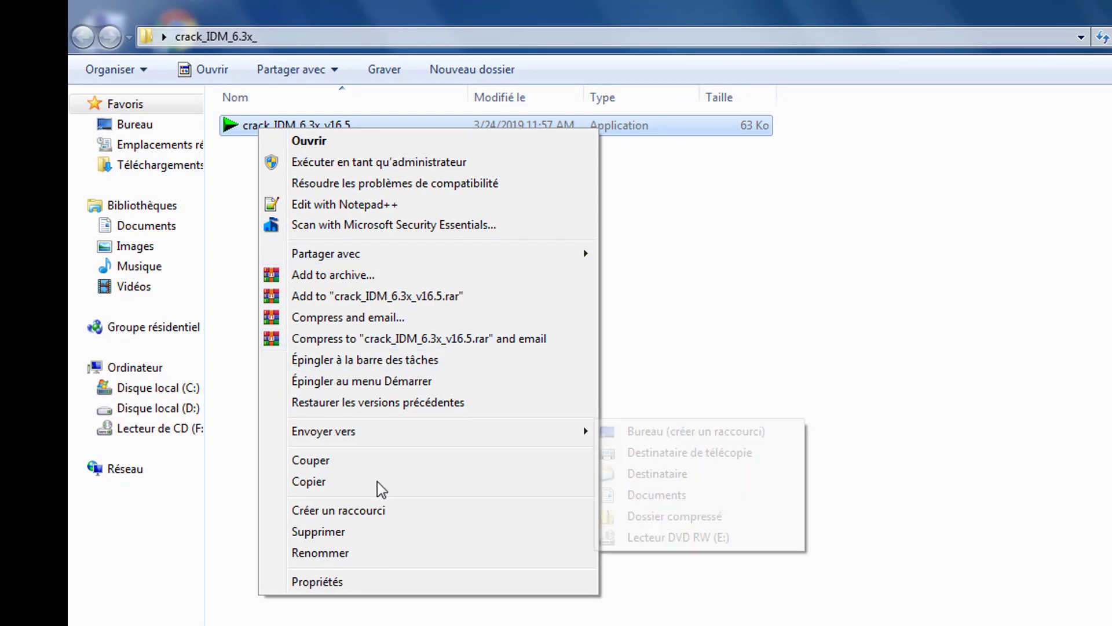
left_click(331, 485)
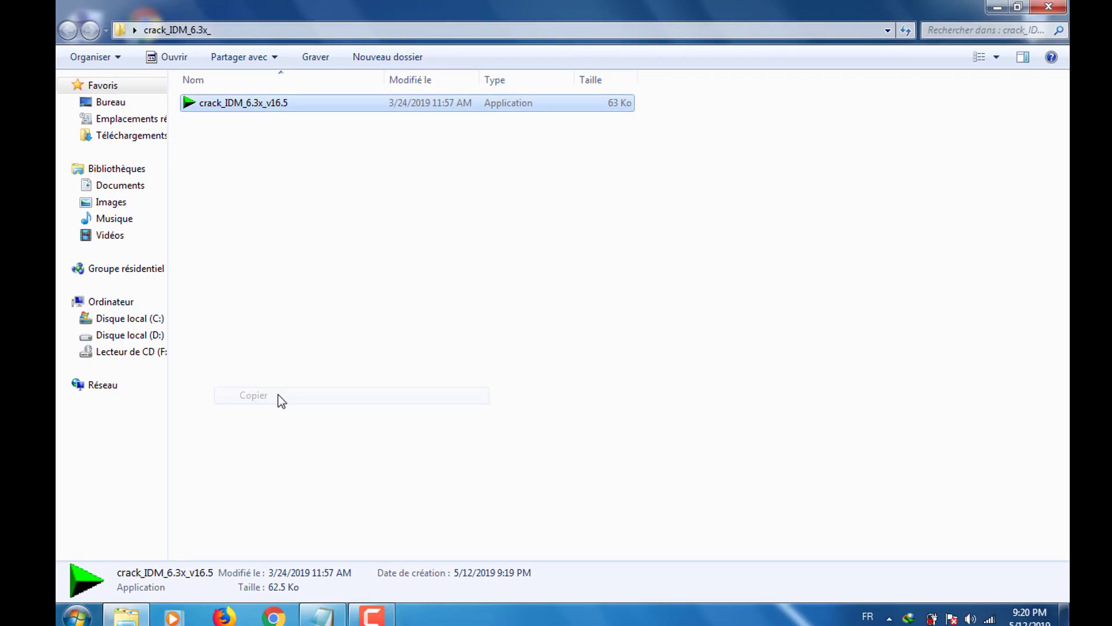
left_click(1040, 11)
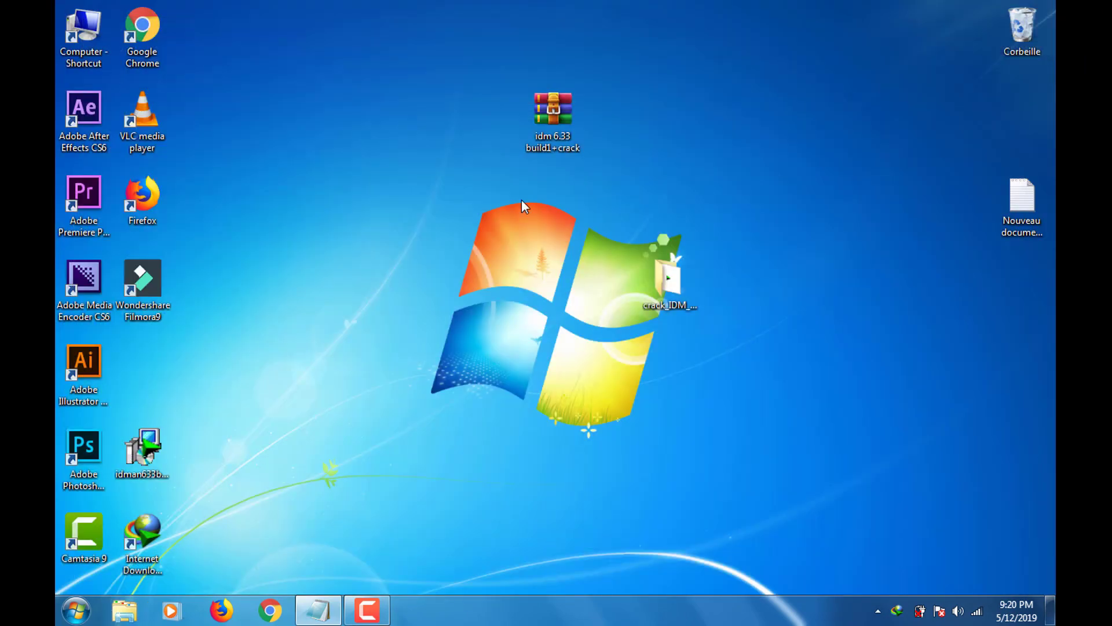
Step: Move the Internet Download Manager shortcut to an empty desktop area, open its file location and paste the copied crack_IDM_6.3x_v16.5 application there
left_click_drag(152, 530, 349, 192)
left_click_drag(343, 154, 343, 155)
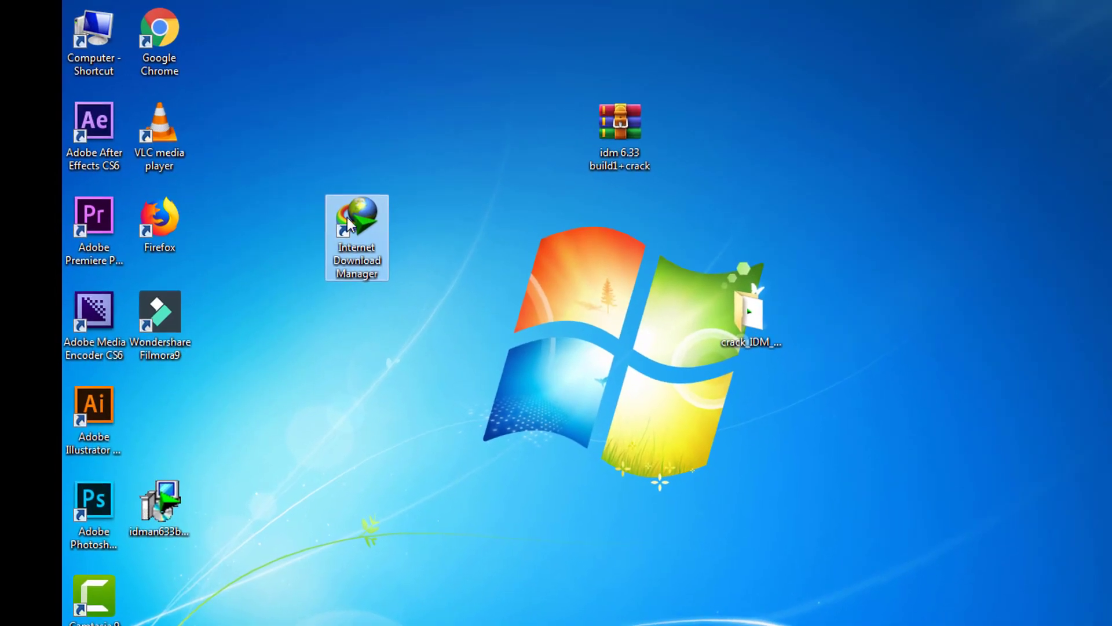
right_click(355, 220)
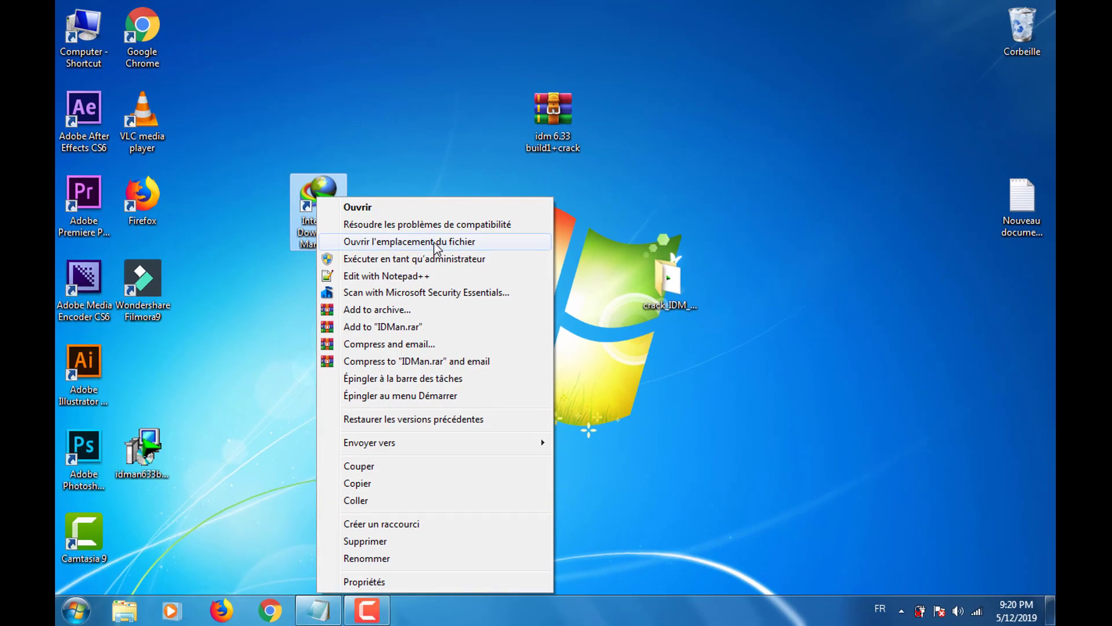
left_click(433, 242)
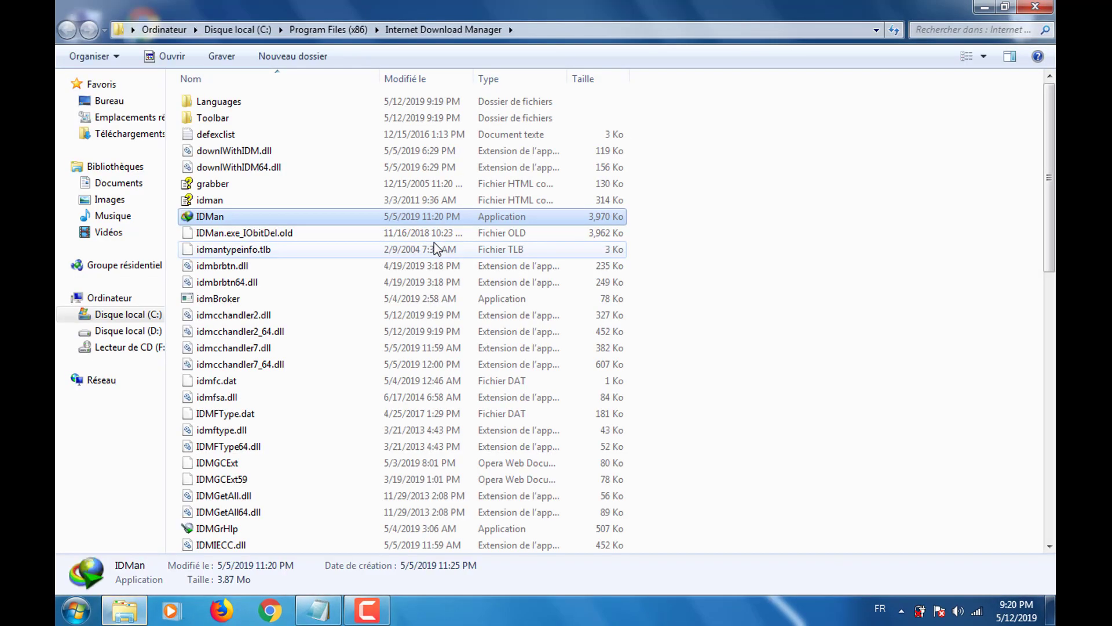
right_click(860, 206)
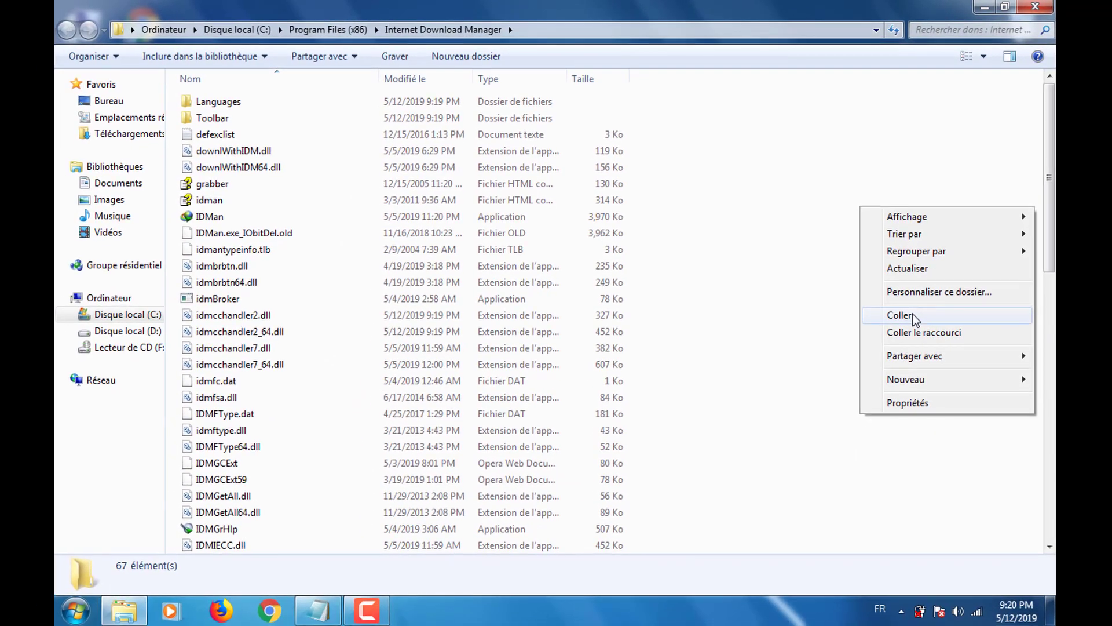
left_click(874, 383)
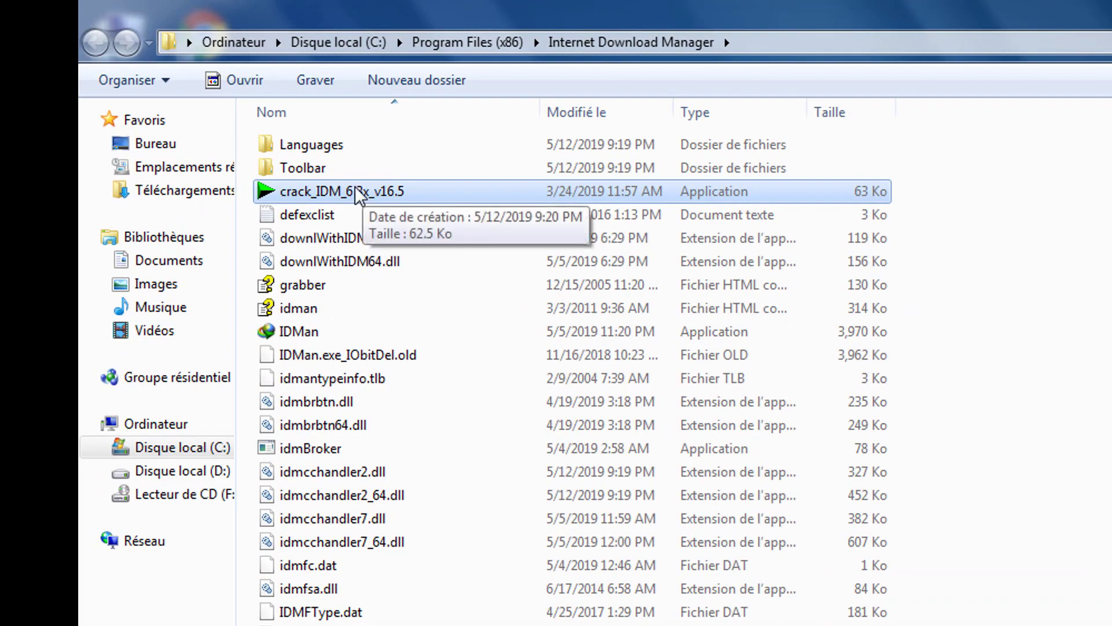
Step: Run crack_IDM_6.3x_v16.5 from the installation folder to patch Internet Download Manager, and close the patcher and folder when done
double_click(366, 187)
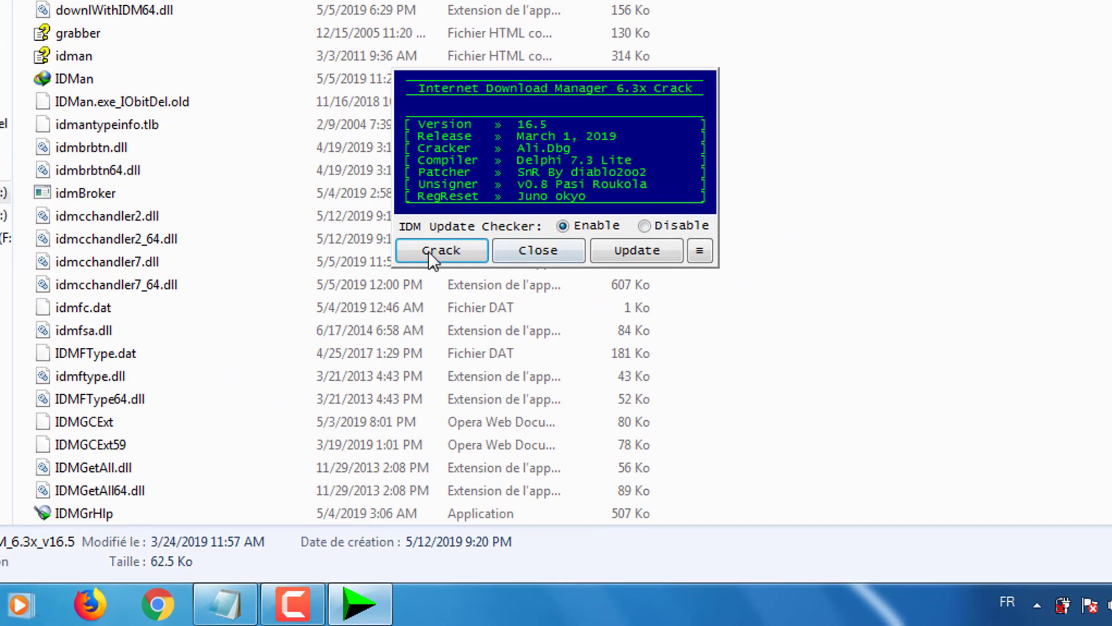
left_click(432, 251)
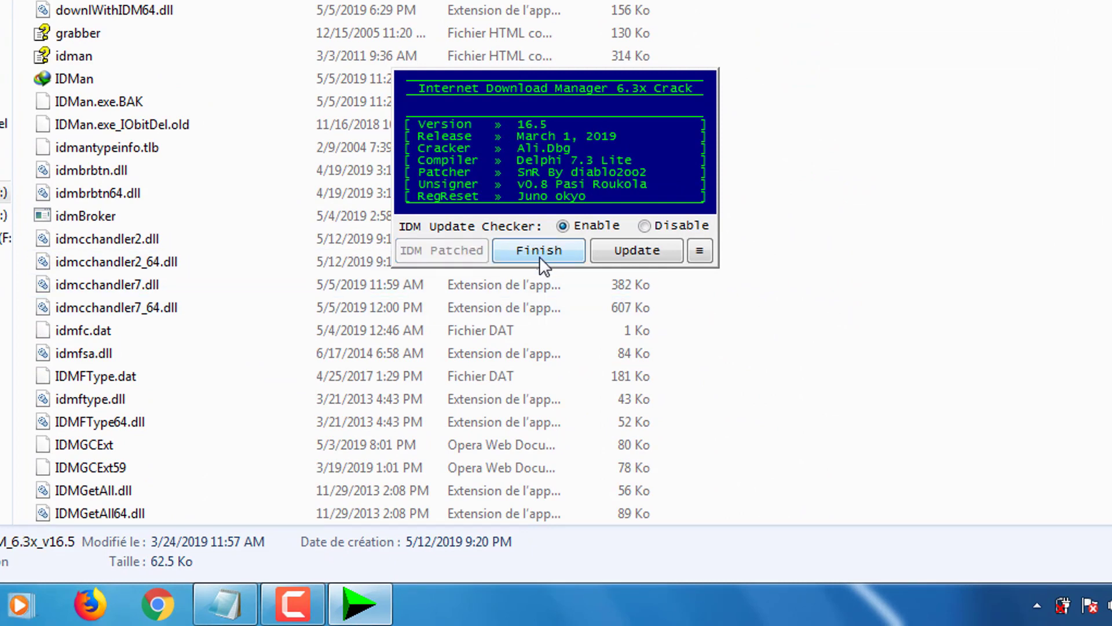
left_click(540, 256)
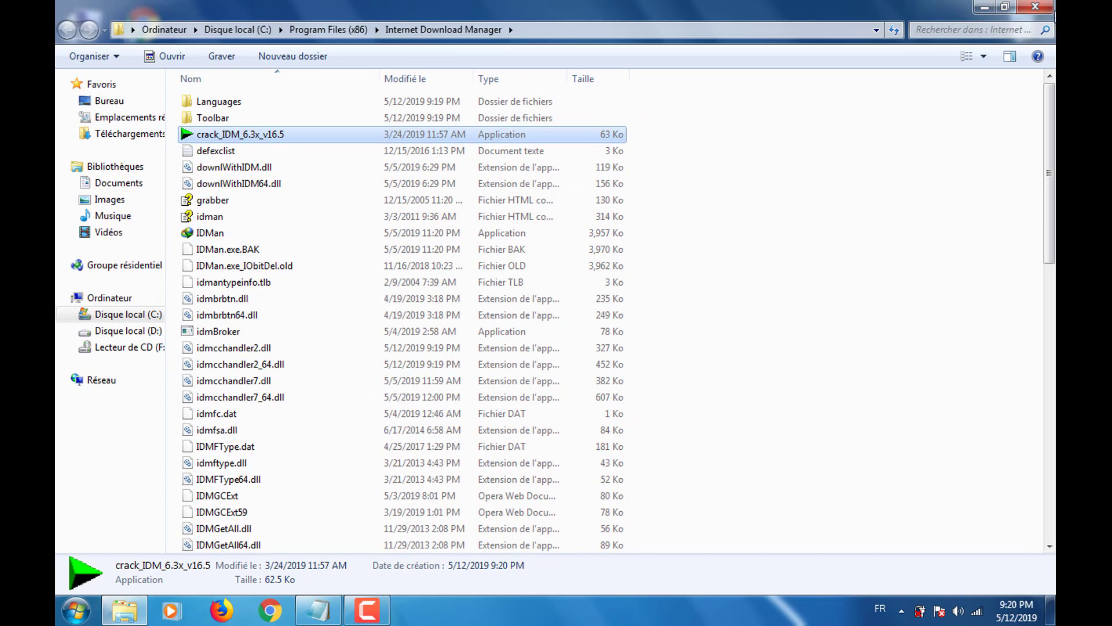
left_click(1048, 8)
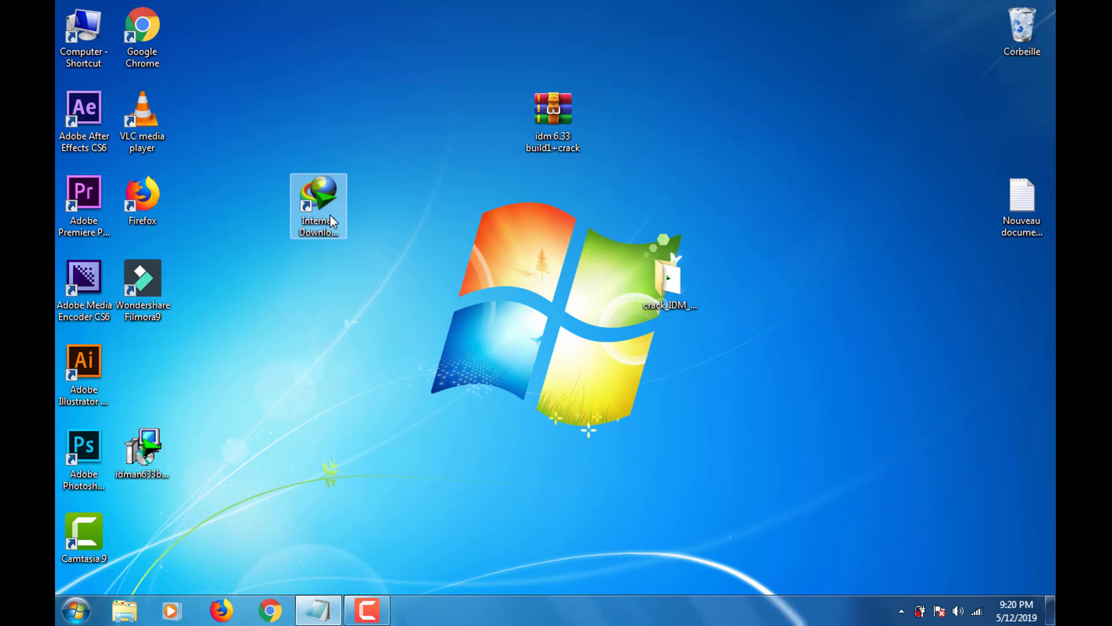
Step: Reopen Internet Download Manager, dismiss the tip of the day, and check the registration command and the About dialog for the licence status
double_click(320, 208)
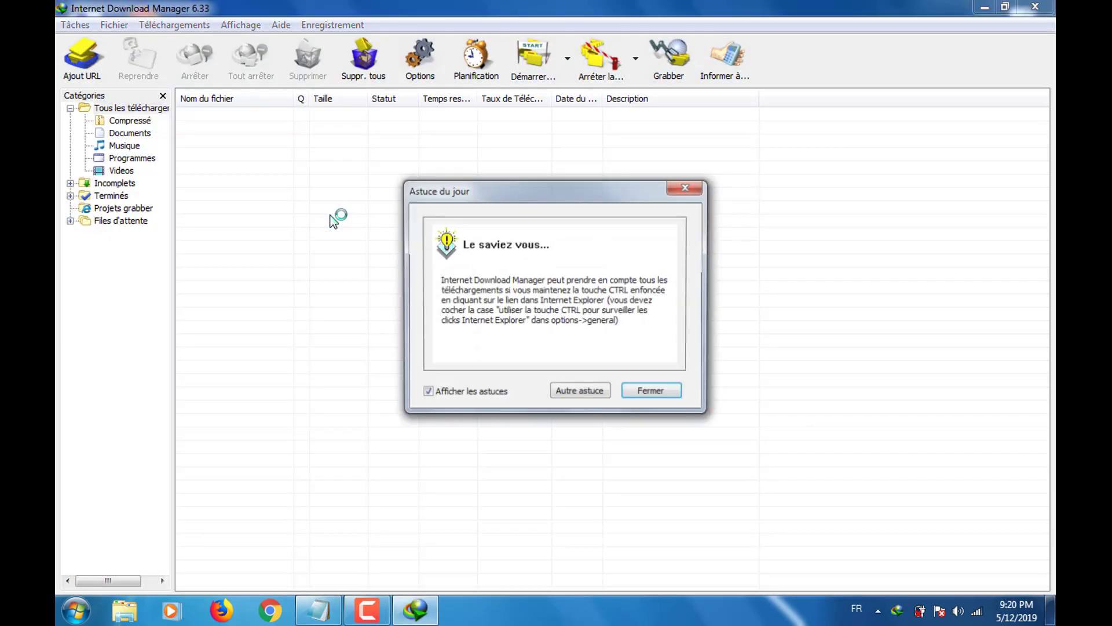
left_click(659, 394)
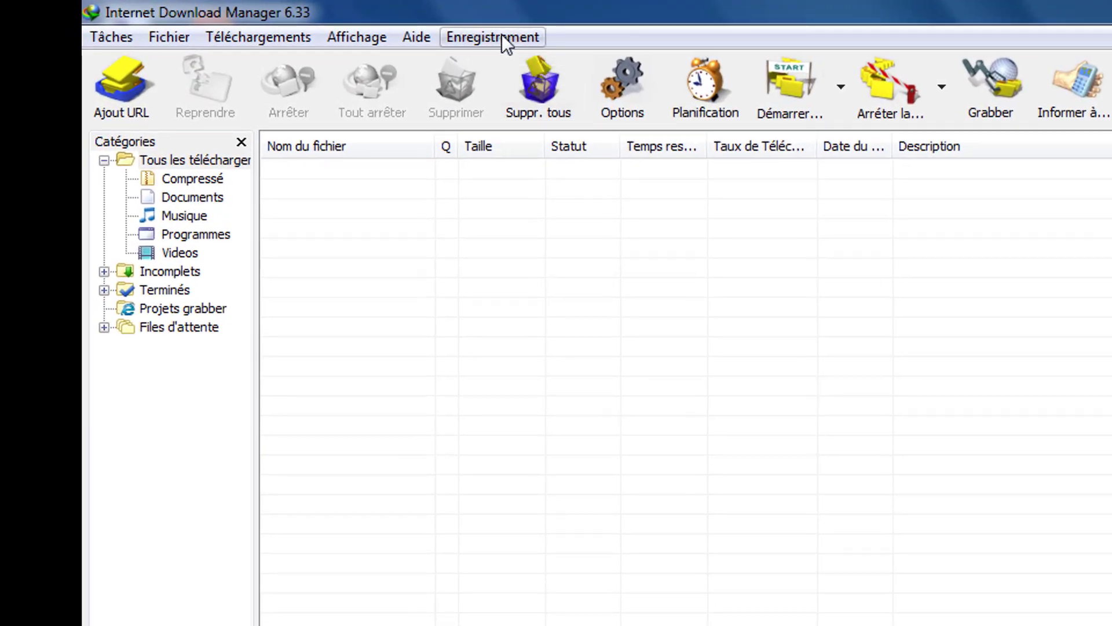
left_click(502, 36)
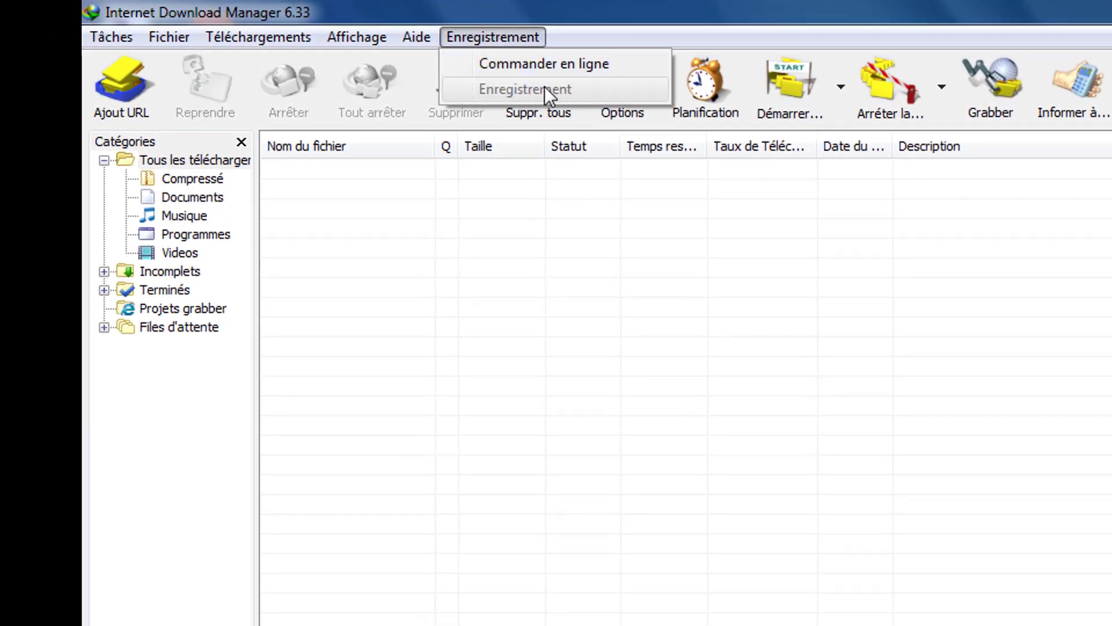
mouse_move(420, 34)
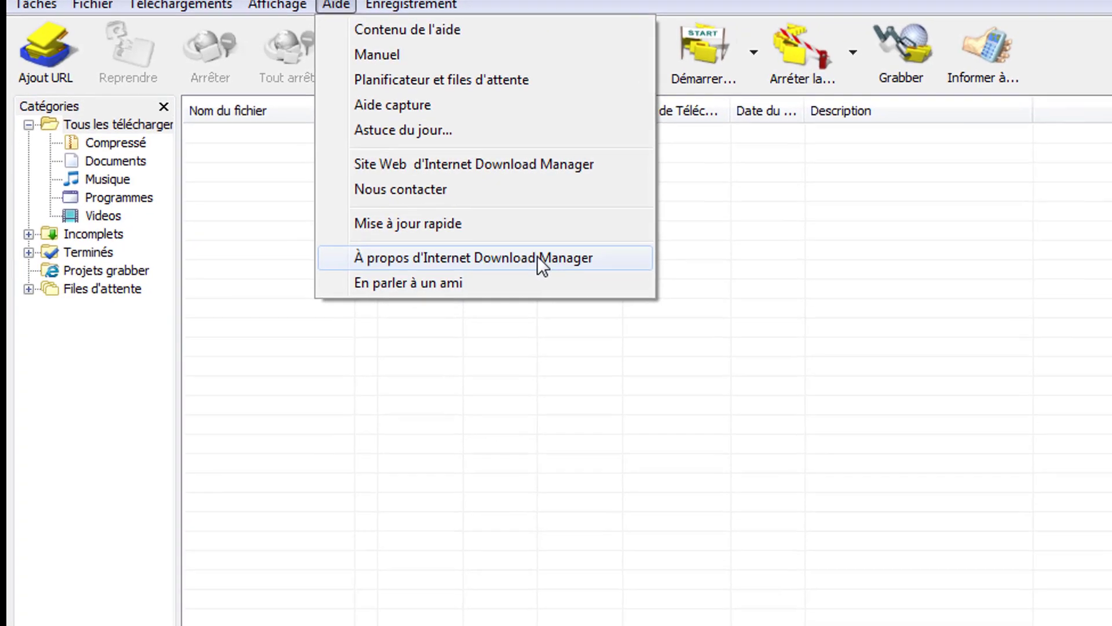
left_click(610, 296)
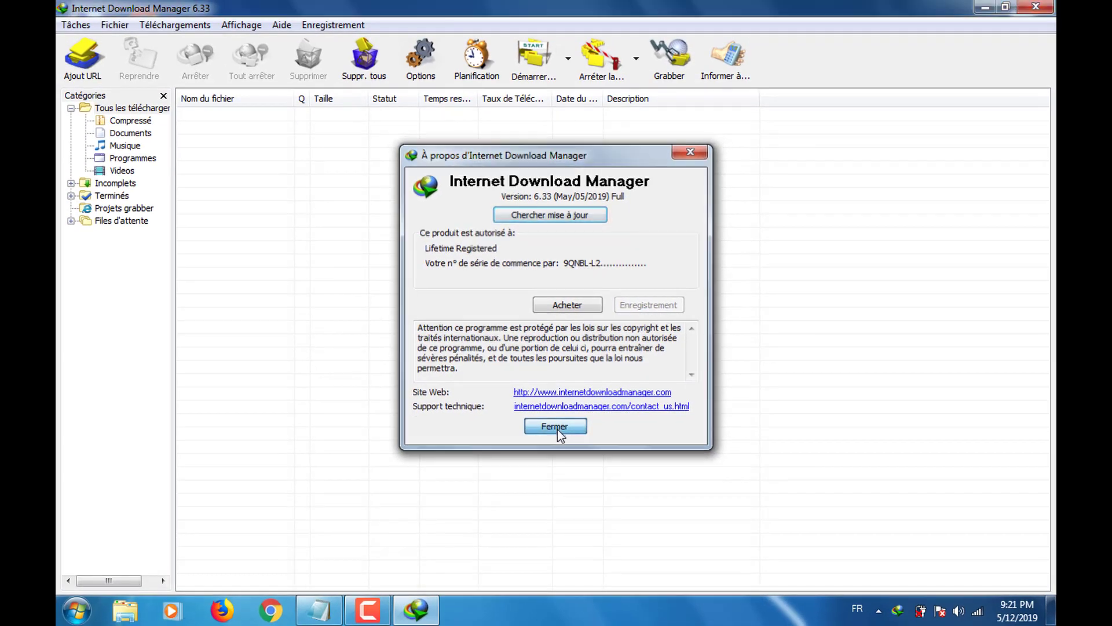
left_click(502, 472)
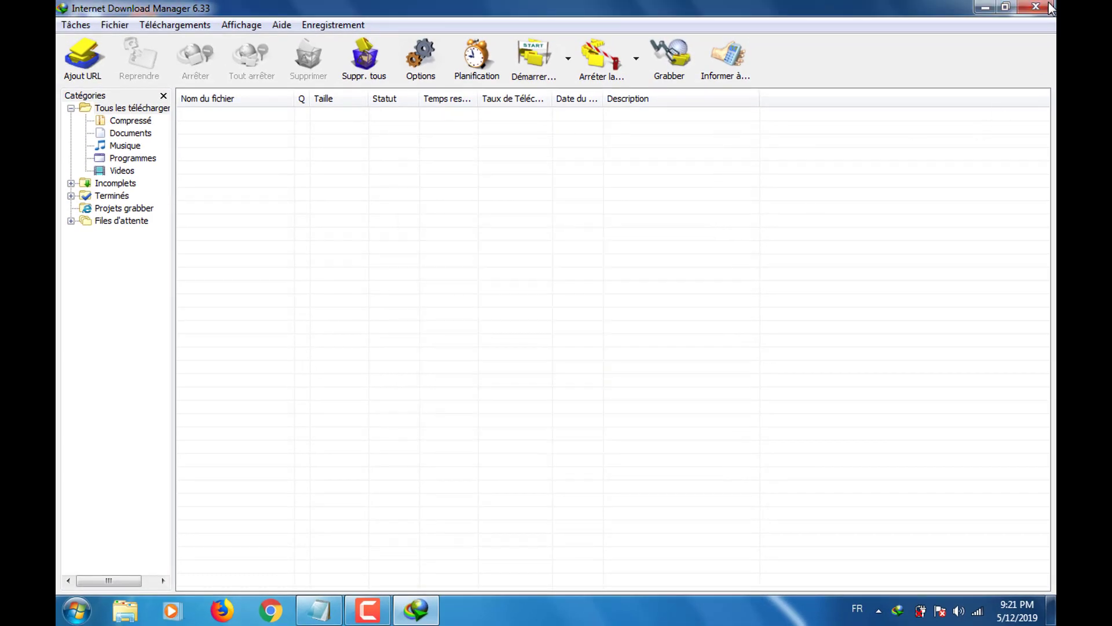